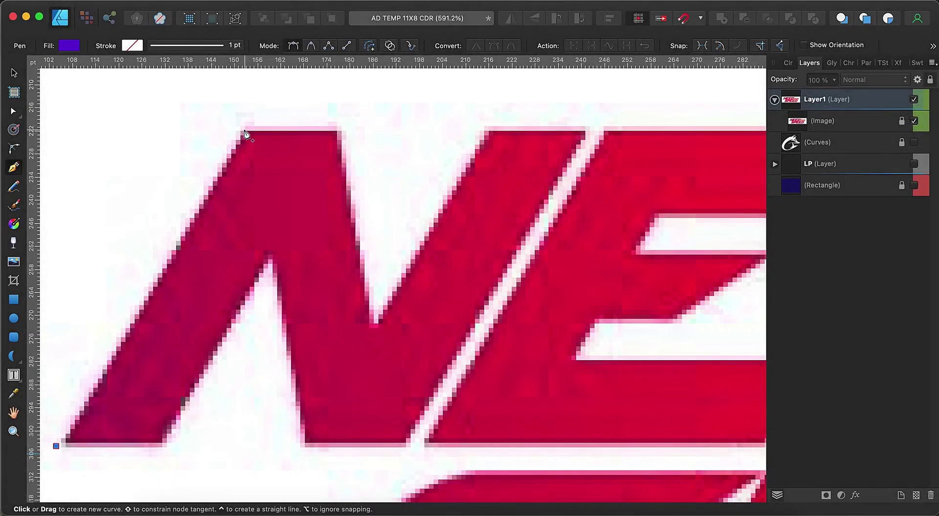
Close the N outline and fill it blue at 52% opacity
{"action": "left_click", "coordinate": [246, 129]}
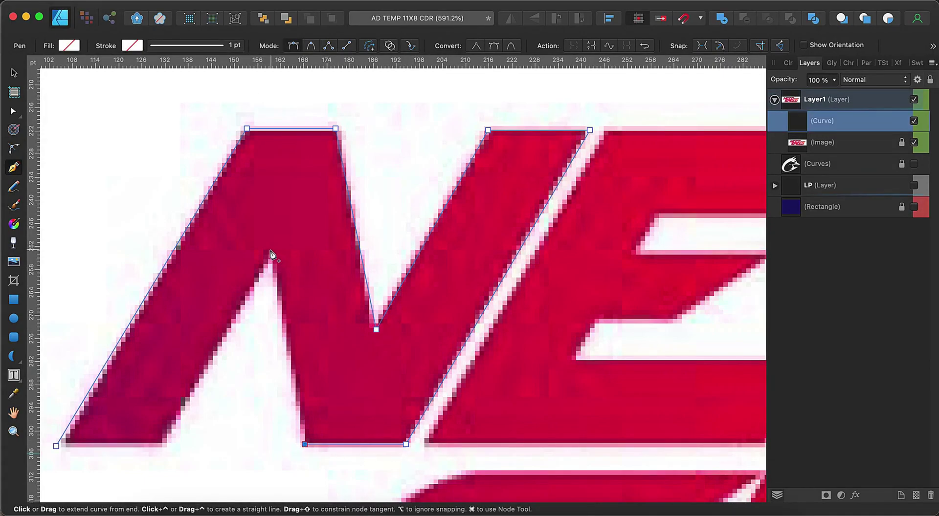
{"action": "left_click", "coordinate": [56, 445]}
{"action": "left_click", "coordinate": [68, 46]}
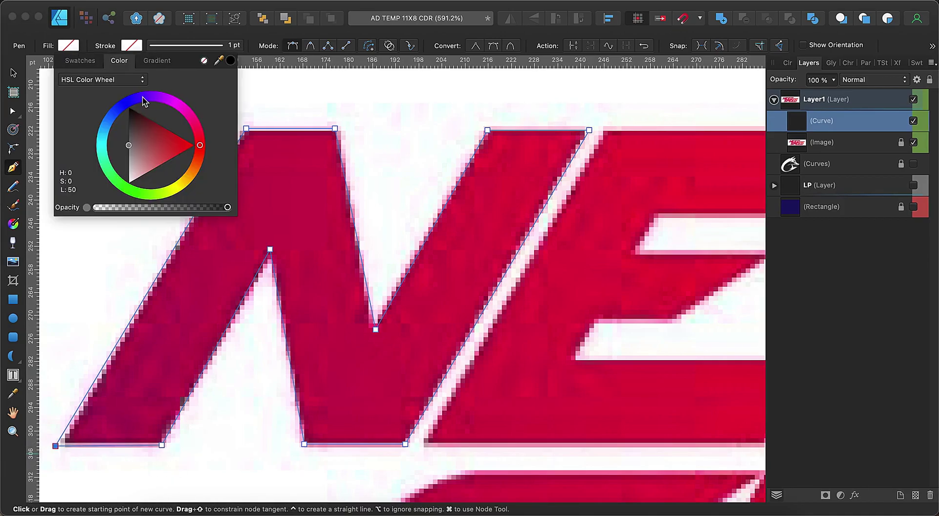
{"action": "left_click_drag", "start_coordinate": [205, 147], "coordinate": [122, 196]}
{"action": "left_click", "coordinate": [833, 80]}
{"action": "left_click_drag", "start_coordinate": [834, 94], "coordinate": [781, 93]}
{"action": "key", "text": "a"}
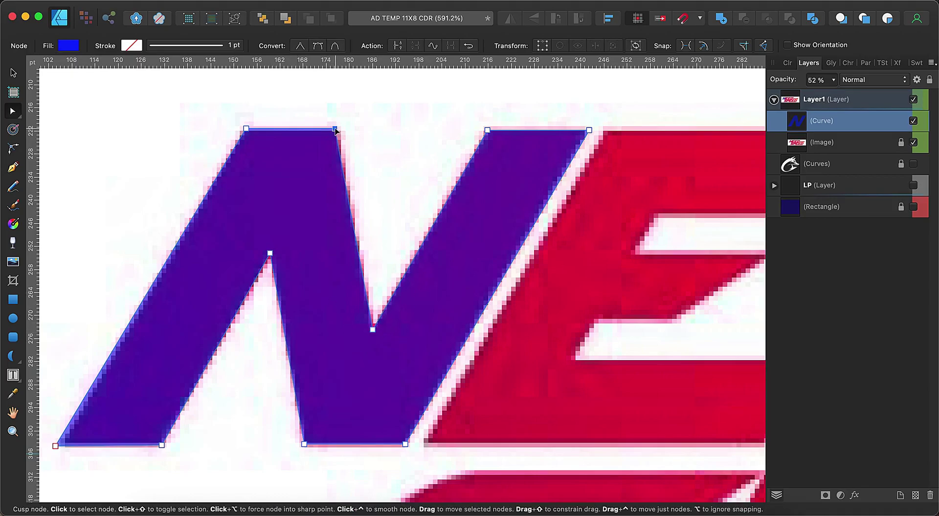
Draw a translucent, slanted rectangle for the E's top bar and convert it to curves
{"action": "scroll", "coordinate": [400, 215], "scroll_direction": "down", "scroll_amount": 2}
{"action": "scroll", "coordinate": [400, 215], "scroll_direction": "right", "scroll_amount": 3}
{"action": "scroll", "coordinate": [400, 216], "scroll_direction": "down", "scroll_amount": 5}
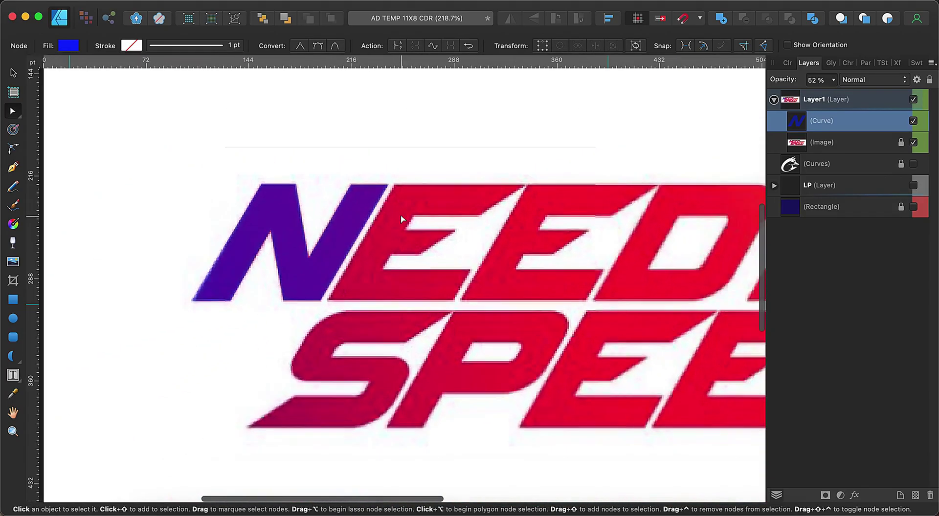
{"action": "scroll", "coordinate": [401, 218], "scroll_direction": "right", "scroll_amount": 3}
{"action": "scroll", "coordinate": [400, 219], "scroll_direction": "right", "scroll_amount": 1}
{"action": "scroll", "coordinate": [264, 243], "scroll_direction": "up", "scroll_amount": 5}
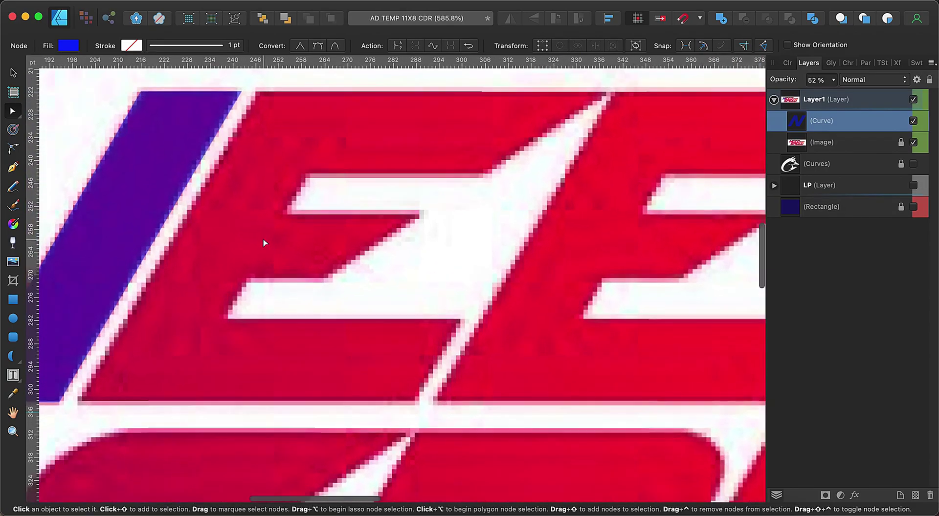
{"action": "key", "text": "m"}
{"action": "left_click_drag", "start_coordinate": [256, 90], "coordinate": [606, 177]}
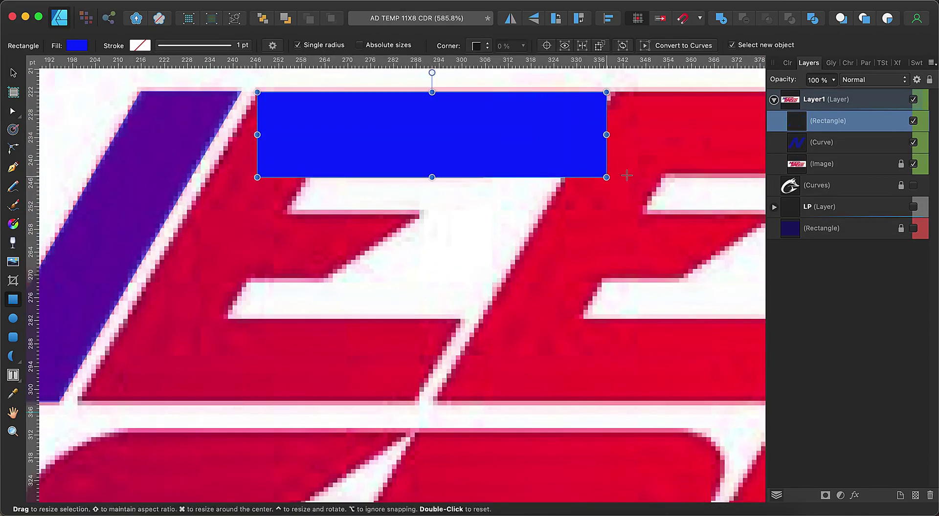
{"action": "left_click", "coordinate": [822, 79]}
{"action": "left_click", "coordinate": [782, 96]}
{"action": "left_click_drag", "start_coordinate": [432, 177], "coordinate": [385, 177]}
{"action": "key", "text": "super+Return"}
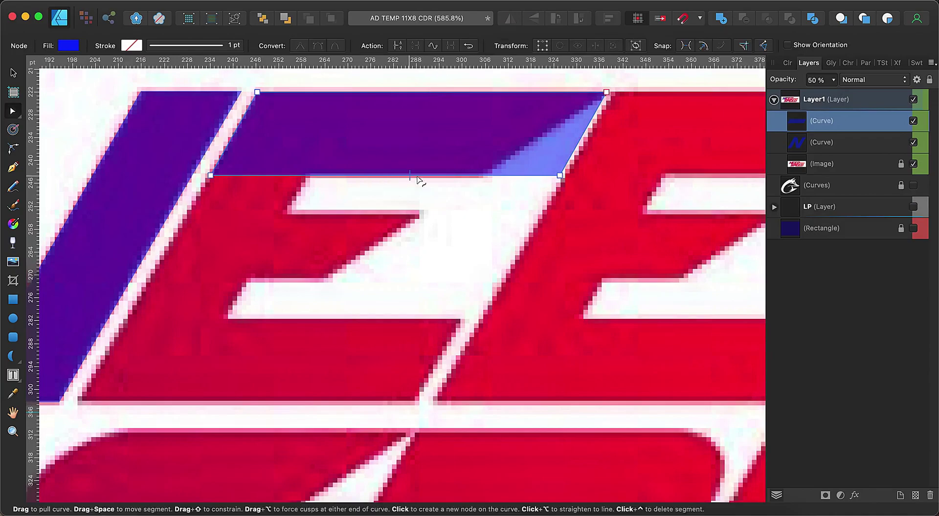
Duplicate the bar onto the E's bottom bar
{"action": "key", "text": "v"}
{"action": "mouse_move", "coordinate": [346, 149]}
{"action": "left_mouse_down"}
{"action": "mouse_move", "coordinate": [319, 252]}
{"action": "mouse_move", "coordinate": [246, 382]}
{"action": "mouse_move", "coordinate": [225, 364]}
{"action": "left_mouse_up"}
{"action": "key", "text": "super+j"}
{"action": "key", "text": "a"}
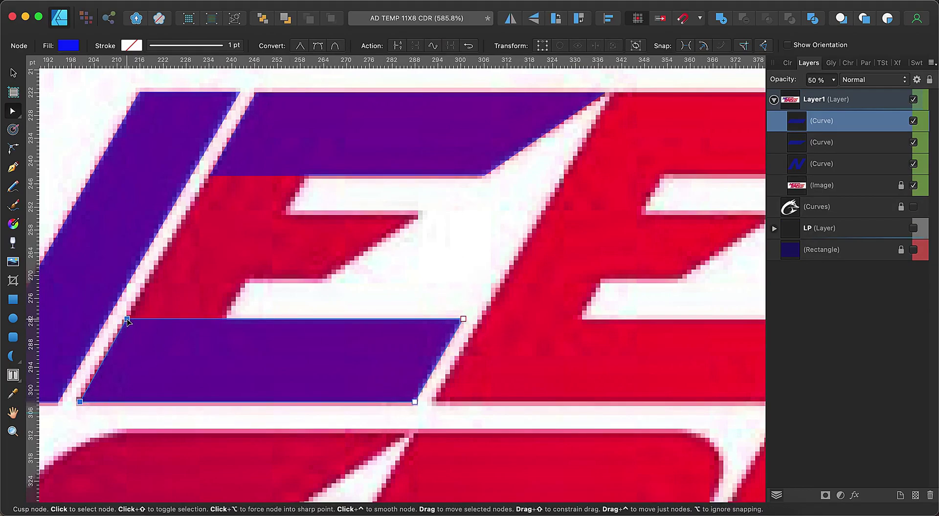
Draw the E's slanted stem and merge it with both bars into one shape
{"action": "key", "text": "m"}
{"action": "mouse_move", "coordinate": [255, 94]}
{"action": "left_mouse_down"}
{"action": "mouse_move", "coordinate": [329, 405]}
{"action": "mouse_move", "coordinate": [111, 406]}
{"action": "left_mouse_up"}
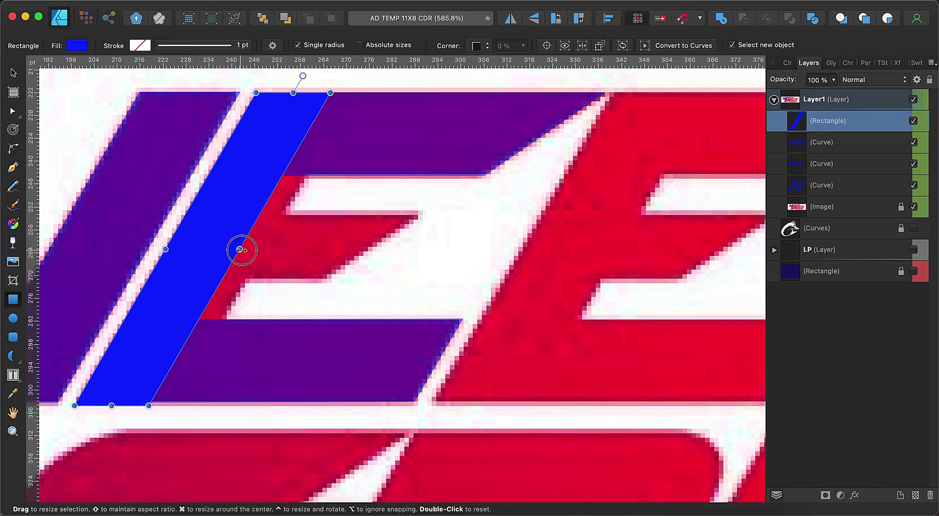
{"action": "left_click_drag", "start_coordinate": [241, 250], "coordinate": [267, 251]}
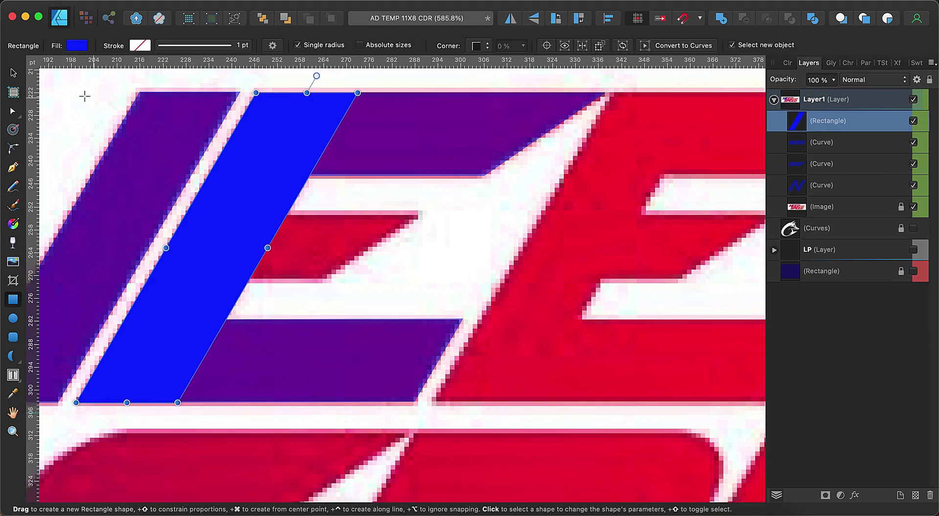
{"action": "key", "text": "v"}
{"action": "left_click", "coordinate": [419, 119], "text": "shift"}
{"action": "left_click", "coordinate": [347, 382], "text": "shift"}
{"action": "key", "text": "super+alt+a"}
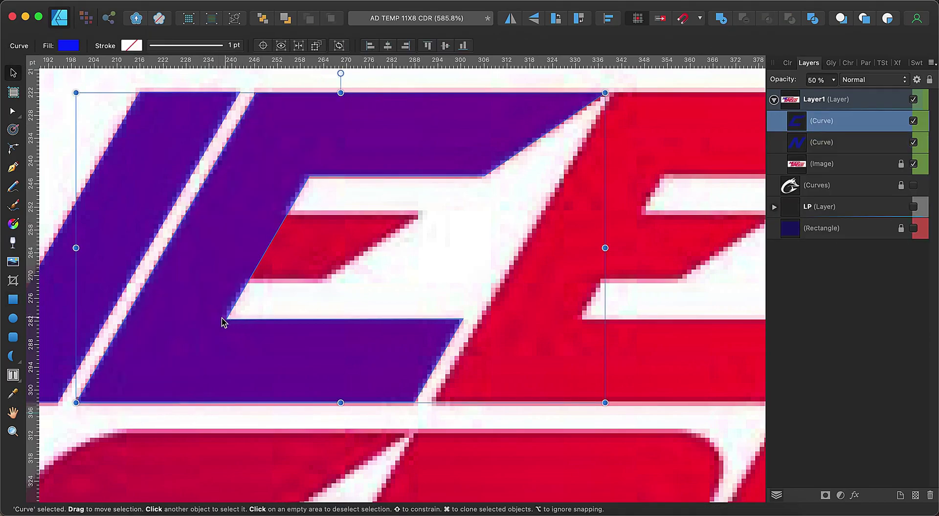
Draw a 46% opacity middle bar, slant its tip, and Add it to the E
{"action": "key", "text": "a"}
{"action": "key", "text": "m"}
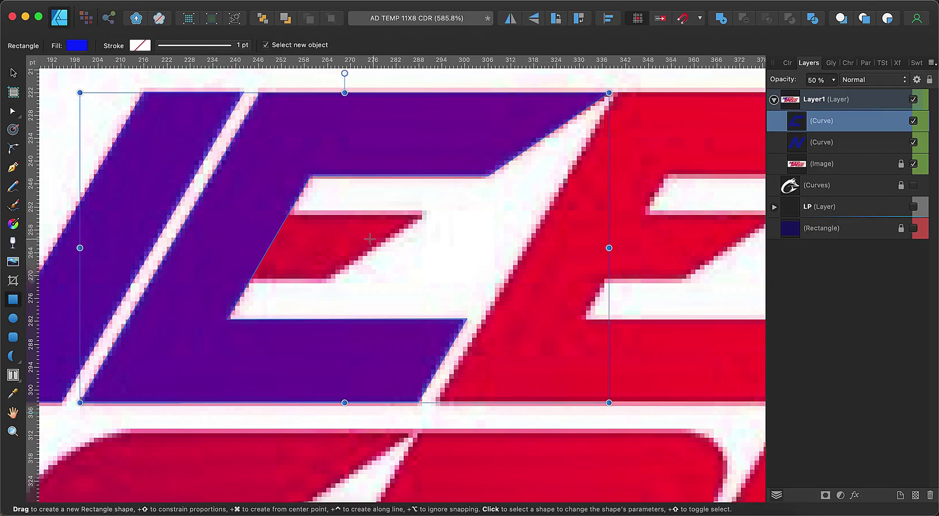
{"action": "left_click_drag", "start_coordinate": [238, 211], "coordinate": [424, 285]}
{"action": "key", "text": "4"}
{"action": "key", "text": "6"}
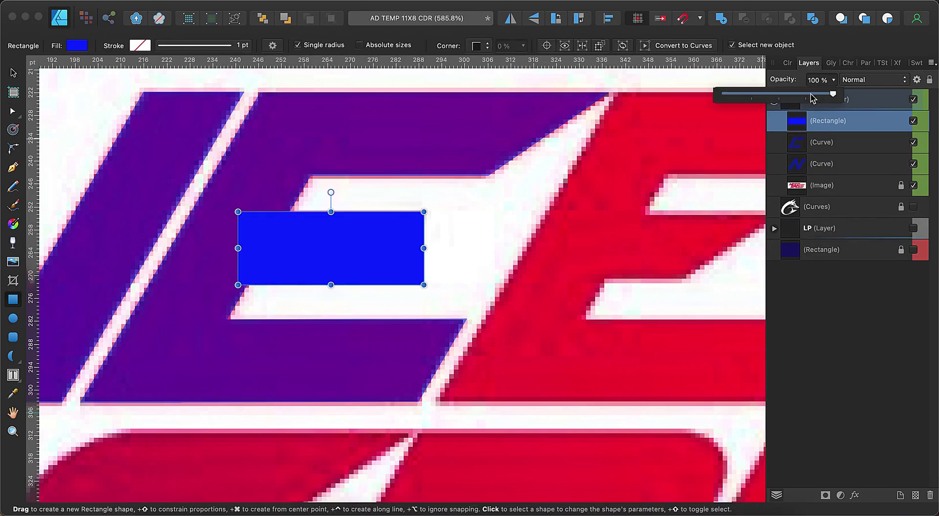
{"action": "left_click_drag", "start_coordinate": [331, 285], "coordinate": [332, 280]}
{"action": "key", "text": "ctrl+Return"}
{"action": "left_click_drag", "start_coordinate": [423, 279], "coordinate": [331, 279]}
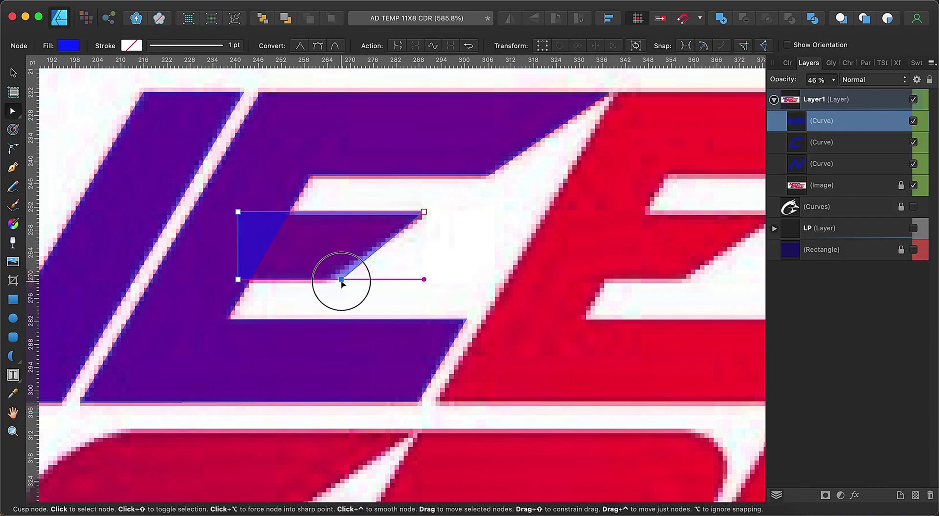
{"action": "left_click", "coordinate": [294, 168], "text": "shift"}
{"action": "left_click", "coordinate": [720, 18]}
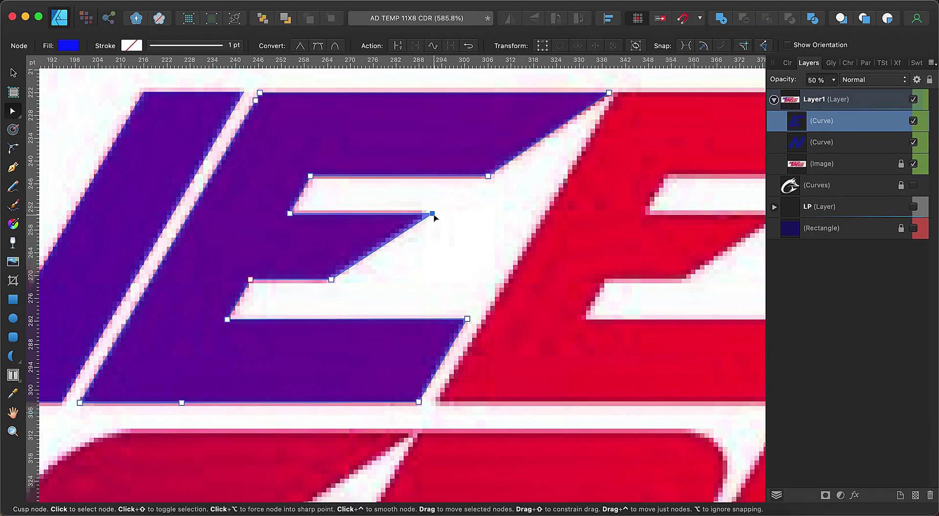
Place copies of the finished E over the other E letters
{"action": "scroll", "coordinate": [419, 218], "scroll_direction": "down", "scroll_amount": 5}
{"action": "key", "text": "v"}
{"action": "mouse_move", "coordinate": [383, 253]}
{"action": "left_mouse_down"}
{"action": "mouse_move", "coordinate": [472, 251]}
{"action": "mouse_move", "coordinate": [660, 374]}
{"action": "left_mouse_up"}
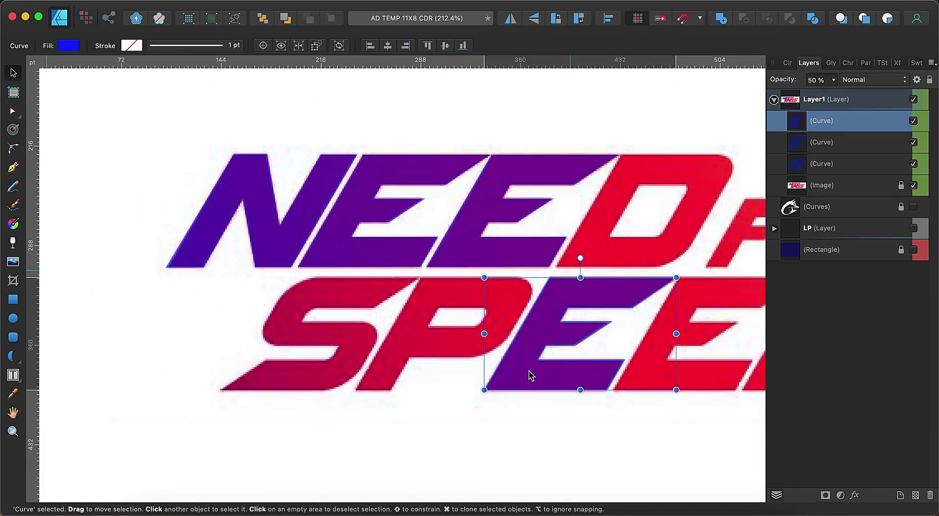
{"action": "scroll", "coordinate": [518, 275], "scroll_direction": "up", "scroll_amount": 3}
Draw a translucent sheared rectangle over the D and round its top-right corner
{"action": "scroll", "coordinate": [518, 274], "scroll_direction": "up", "scroll_amount": 3}
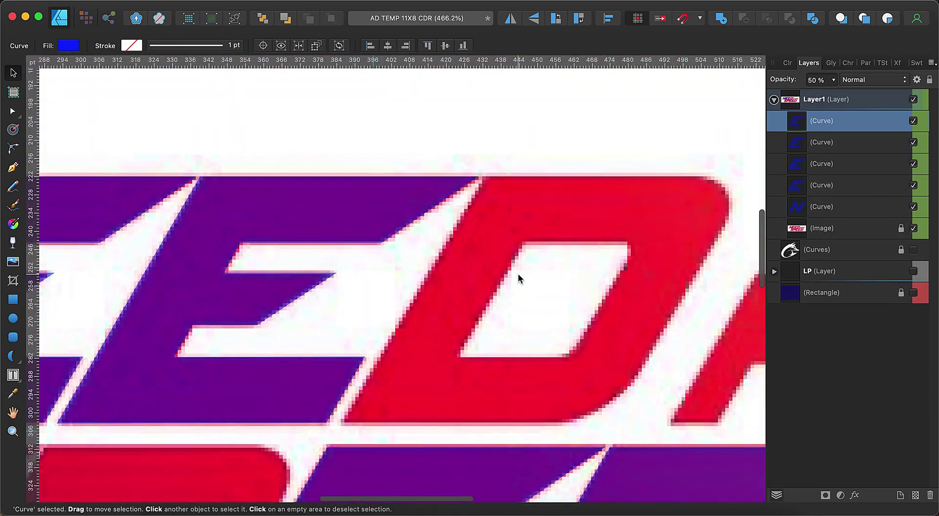
{"action": "key", "text": "m"}
{"action": "left_click_drag", "start_coordinate": [363, 170], "coordinate": [704, 423]}
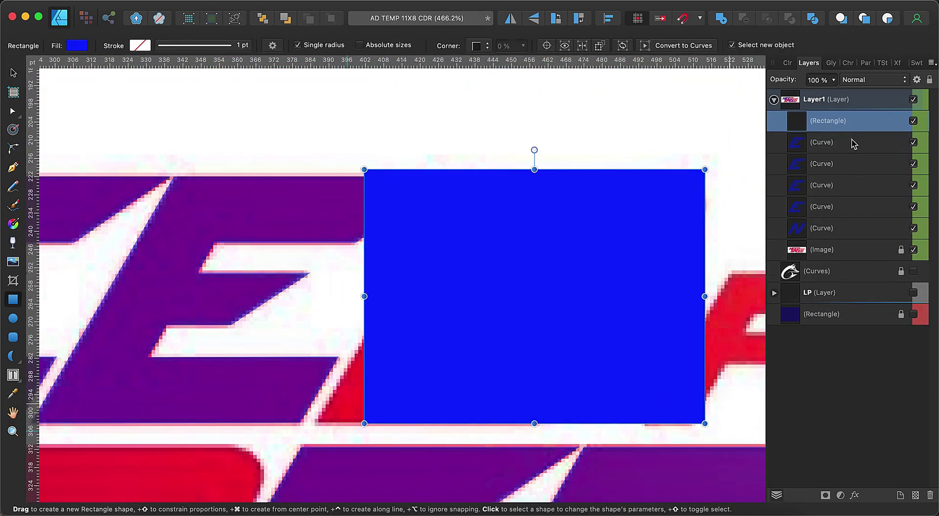
{"action": "left_click", "coordinate": [834, 80]}
{"action": "left_click_drag", "start_coordinate": [834, 94], "coordinate": [779, 95]}
{"action": "left_click_drag", "start_coordinate": [534, 170], "coordinate": [534, 176]}
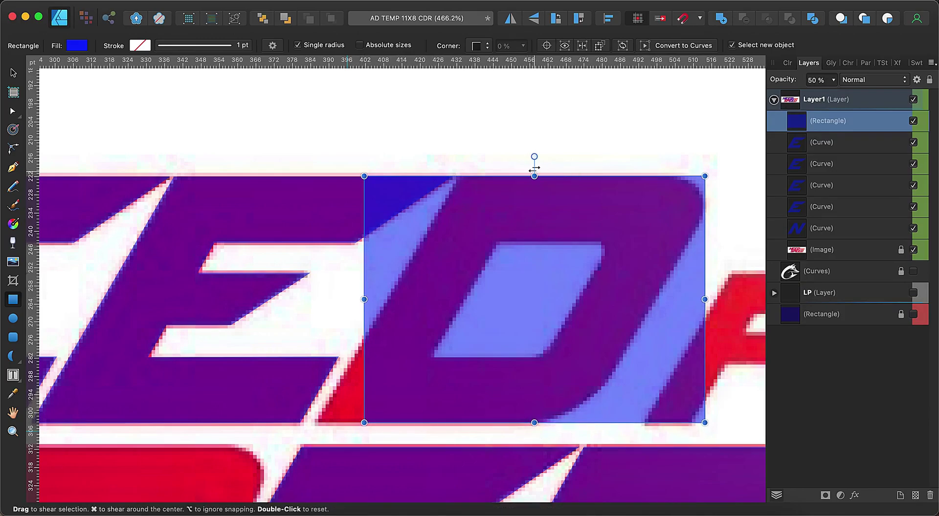
{"action": "left_click_drag", "start_coordinate": [534, 169], "coordinate": [627, 169]}
{"action": "left_click_drag", "start_coordinate": [533, 427], "coordinate": [484, 433]}
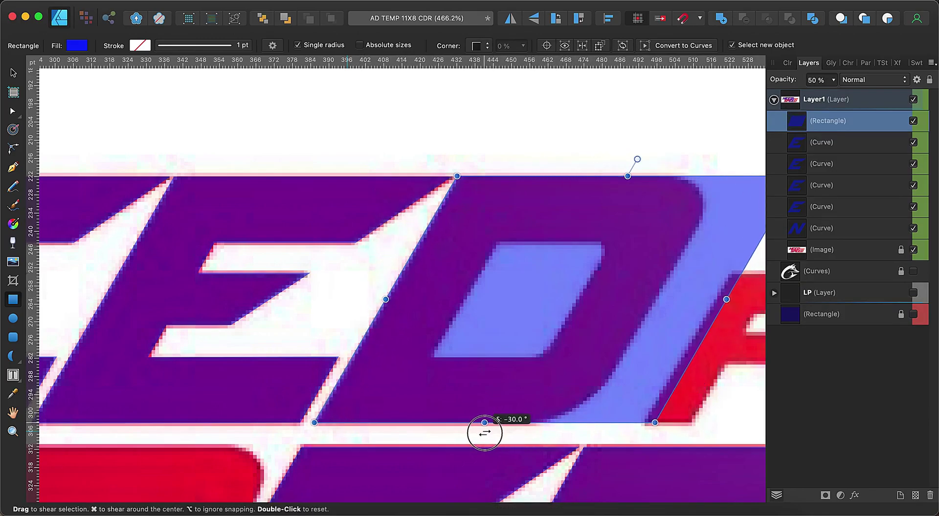
{"action": "left_click_drag", "start_coordinate": [726, 299], "coordinate": [658, 299]}
{"action": "key", "text": "c"}
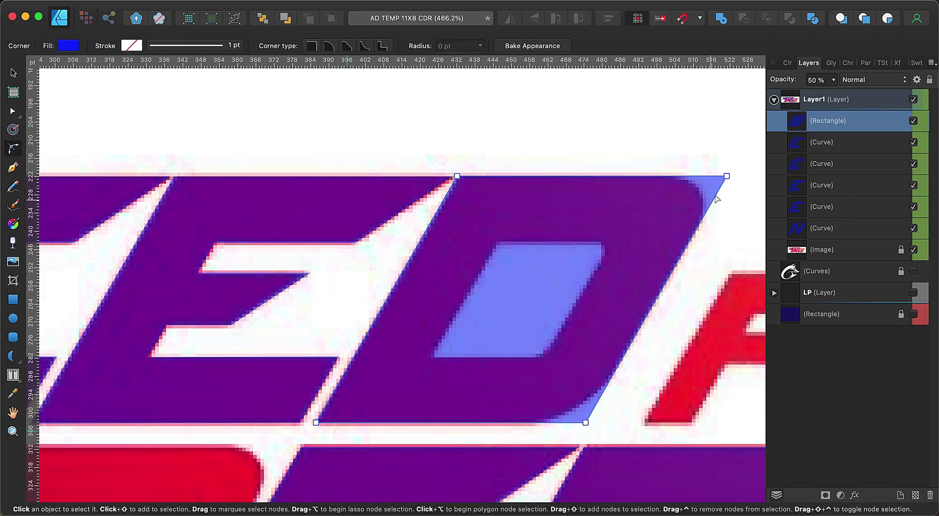
{"action": "left_click_drag", "start_coordinate": [727, 176], "coordinate": [674, 206]}
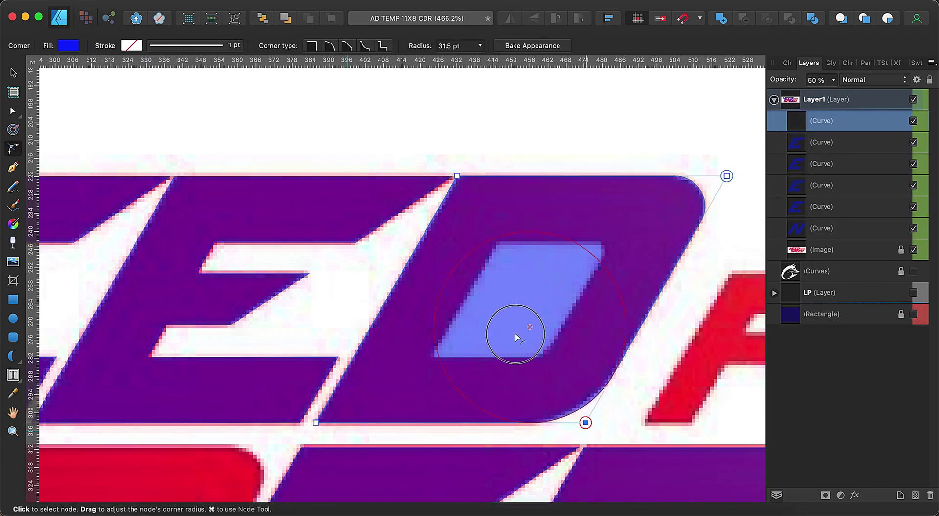
Draw a sheared 52% opacity inner shape, round it, and subtract it from the D
{"action": "key", "text": "m"}
{"action": "left_click_drag", "start_coordinate": [436, 239], "coordinate": [588, 363]}
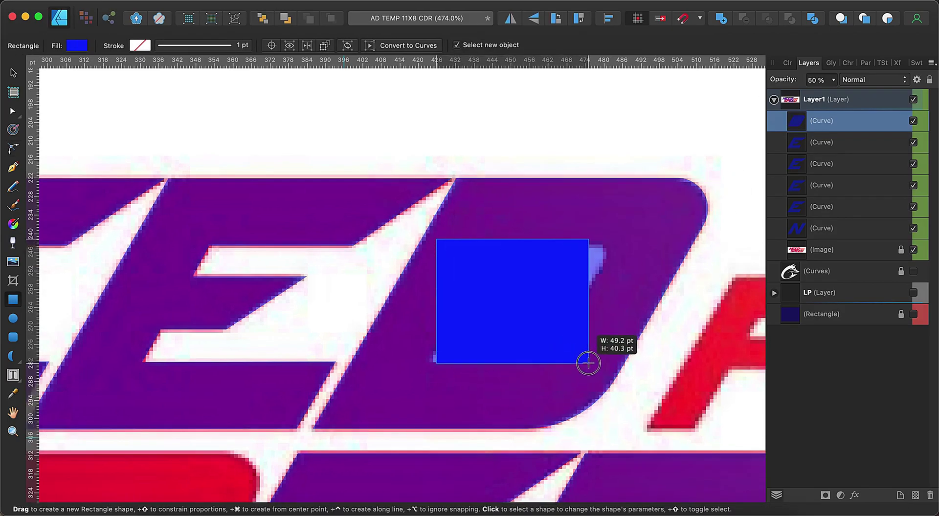
{"action": "left_click_drag", "start_coordinate": [512, 234], "coordinate": [578, 237]}
{"action": "left_click_drag", "start_coordinate": [513, 364], "coordinate": [507, 364]}
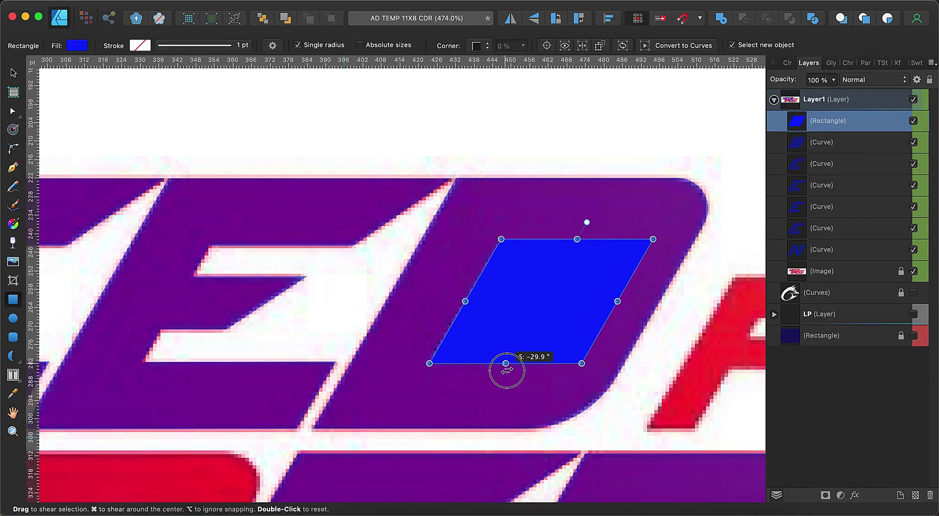
{"action": "mouse_move", "coordinate": [617, 302]}
{"action": "left_mouse_down"}
{"action": "mouse_move", "coordinate": [570, 304]}
{"action": "mouse_move", "coordinate": [581, 301]}
{"action": "left_mouse_up"}
{"action": "key", "text": "5"}
{"action": "key", "text": "2"}
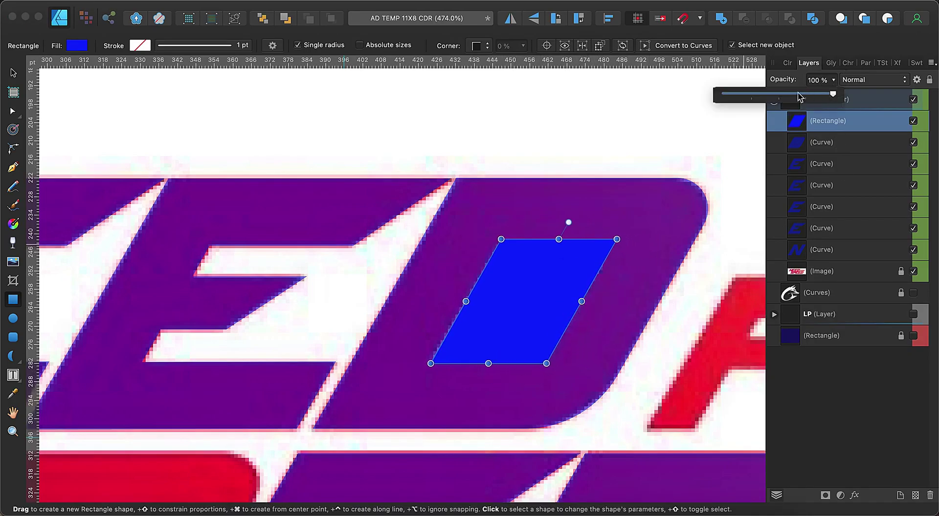
{"action": "mouse_move", "coordinate": [558, 239]}
{"action": "left_mouse_down"}
{"action": "mouse_move", "coordinate": [556, 248]}
{"action": "mouse_move", "coordinate": [598, 252]}
{"action": "left_mouse_up"}
{"action": "key", "text": "c"}
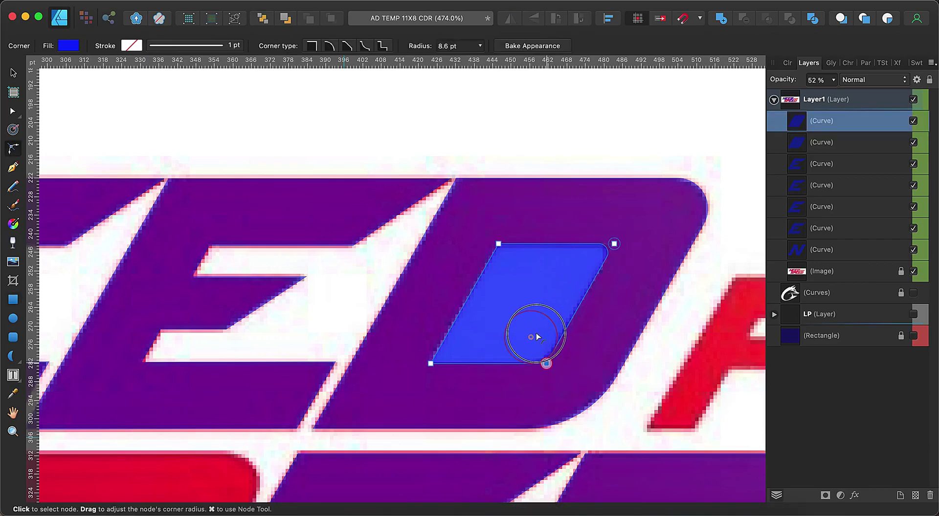
{"action": "left_click_drag", "start_coordinate": [537, 336], "coordinate": [537, 336]}
{"action": "left_click", "coordinate": [592, 330], "text": "shift"}
{"action": "key", "text": "super+alt+s"}
Copy the finished D onto the D of SPEED
{"action": "key", "text": "v"}
{"action": "scroll", "coordinate": [342, 244], "scroll_direction": "down", "scroll_amount": 5}
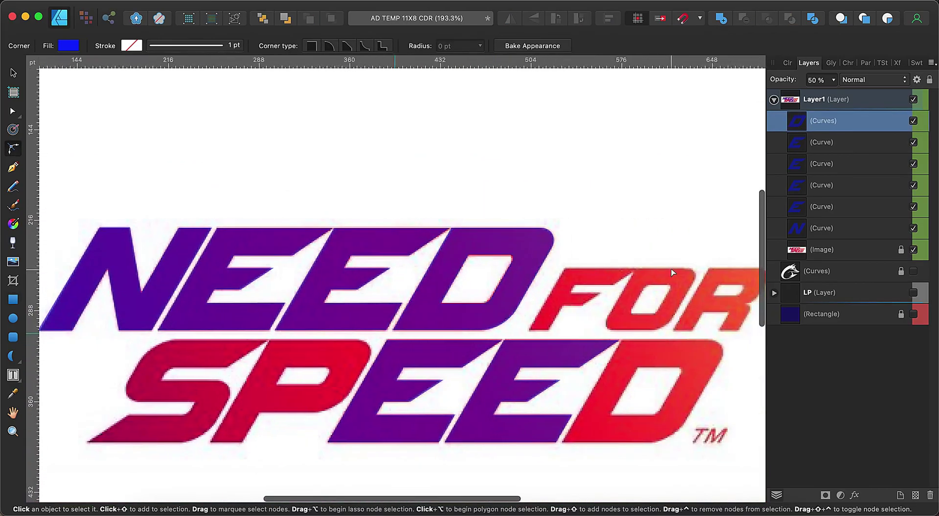
{"action": "scroll", "coordinate": [367, 282], "scroll_direction": "up", "scroll_amount": 3}
{"action": "left_click_drag", "start_coordinate": [367, 283], "coordinate": [534, 390]}
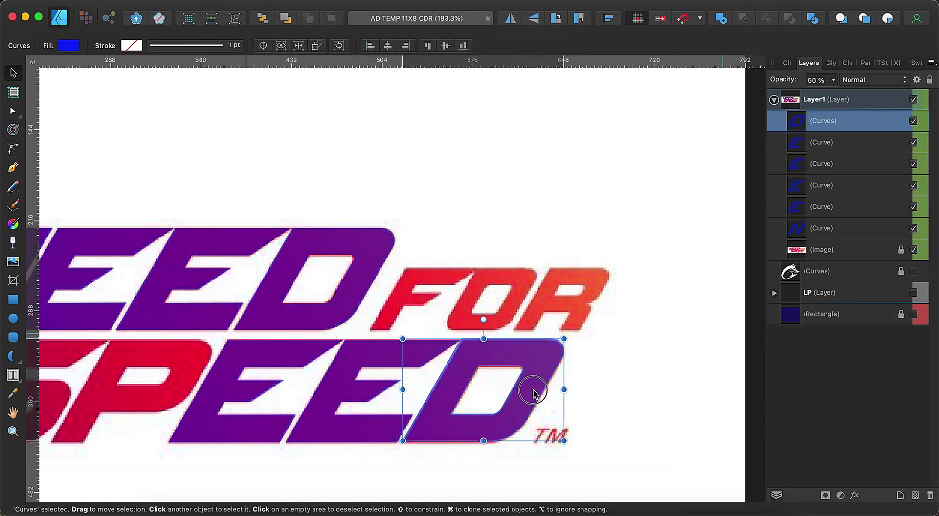
{"action": "scroll", "coordinate": [604, 396], "scroll_direction": "up", "scroll_amount": 3}
{"action": "scroll", "coordinate": [588, 320], "scroll_direction": "up", "scroll_amount": 3}
{"action": "scroll", "coordinate": [587, 320], "scroll_direction": "up", "scroll_amount": 1}
Draw the F's slanted stem as a rectangle at 50% opacity
{"action": "key", "text": "m"}
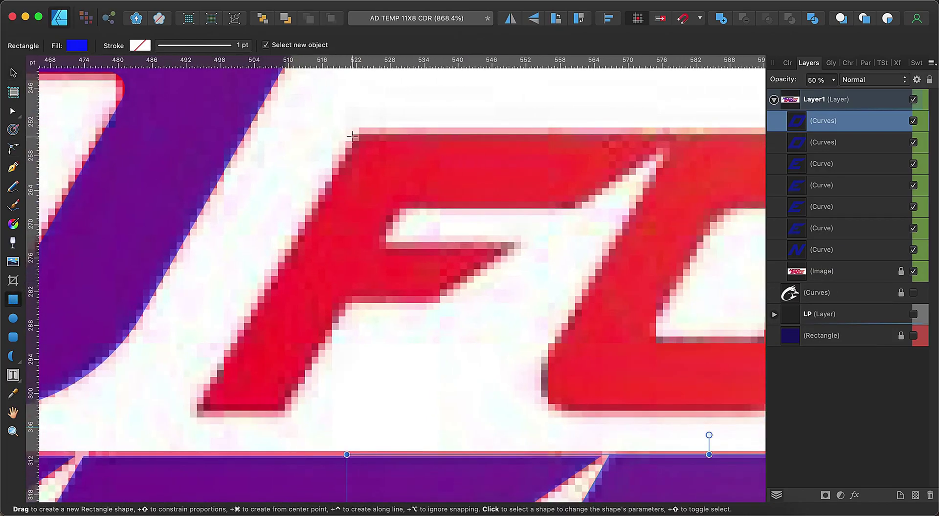
{"action": "mouse_move", "coordinate": [354, 136]}
{"action": "left_mouse_down"}
{"action": "mouse_move", "coordinate": [409, 423]}
{"action": "mouse_move", "coordinate": [224, 416]}
{"action": "left_mouse_up"}
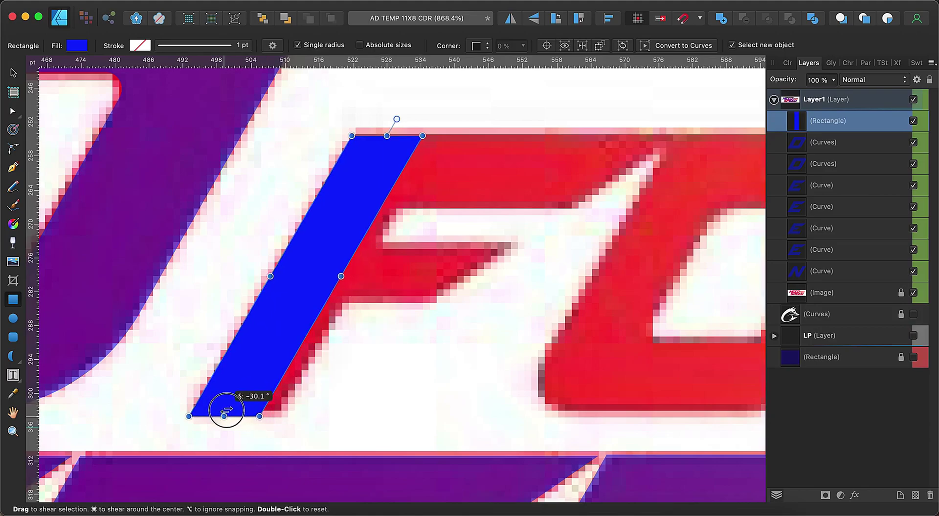
{"action": "left_click_drag", "start_coordinate": [342, 274], "coordinate": [360, 274]}
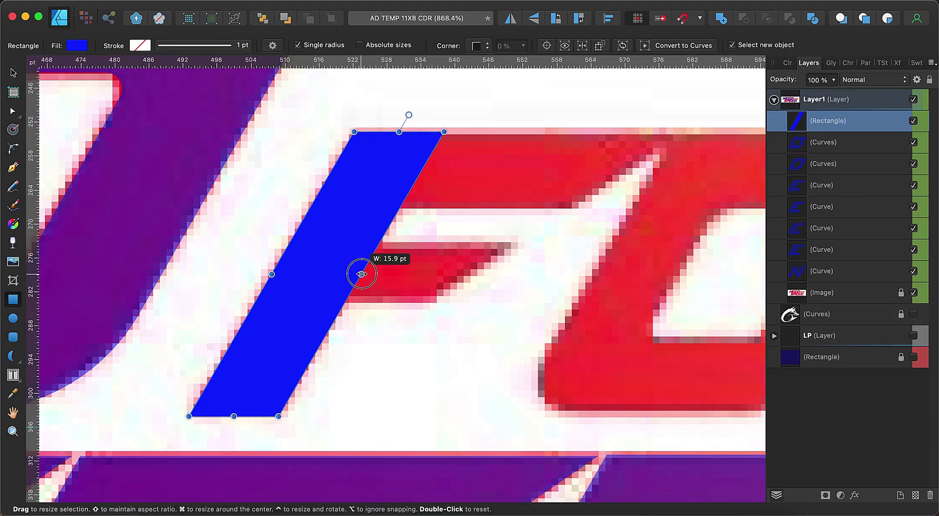
{"action": "left_click_drag", "start_coordinate": [235, 413], "coordinate": [235, 415]}
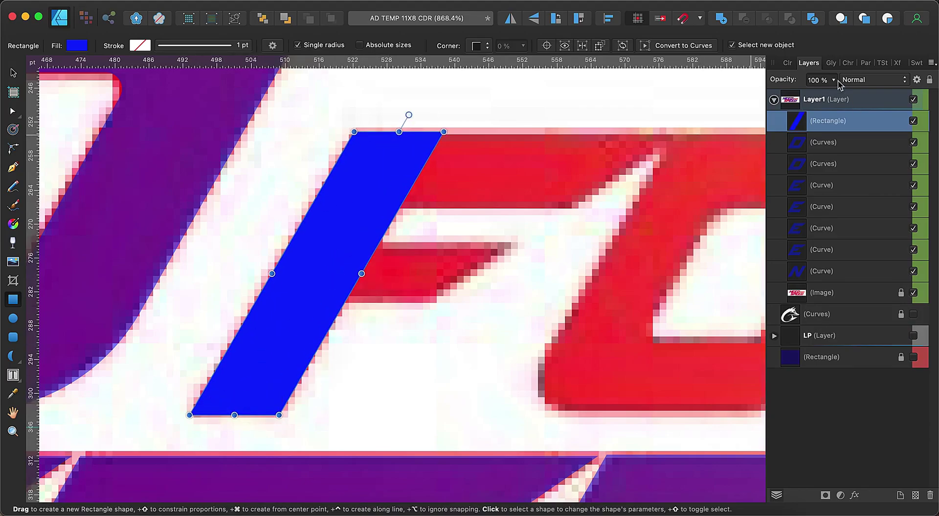
{"action": "key", "text": "5"}
Duplicate, flip and rotate the bar into the F's top bar, adjusting its nodes
{"action": "key", "text": "ctrl+j"}
{"action": "left_click_drag", "start_coordinate": [352, 203], "coordinate": [486, 202]}
{"action": "left_click", "coordinate": [510, 19]}
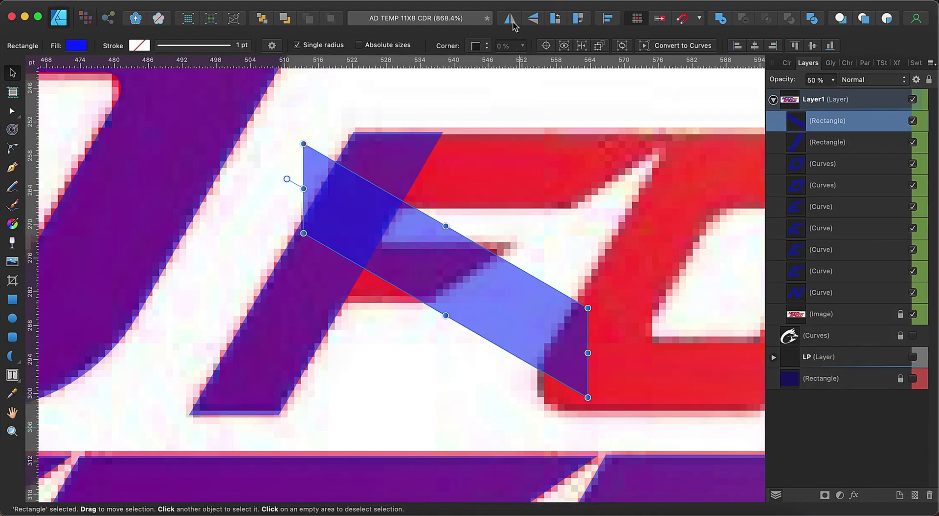
{"action": "left_click_drag", "start_coordinate": [287, 179], "coordinate": [297, 216]}
{"action": "left_click_drag", "start_coordinate": [494, 277], "coordinate": [546, 177]}
{"action": "key", "text": "ctrl+Return"}
{"action": "left_click_drag", "start_coordinate": [640, 209], "coordinate": [575, 209]}
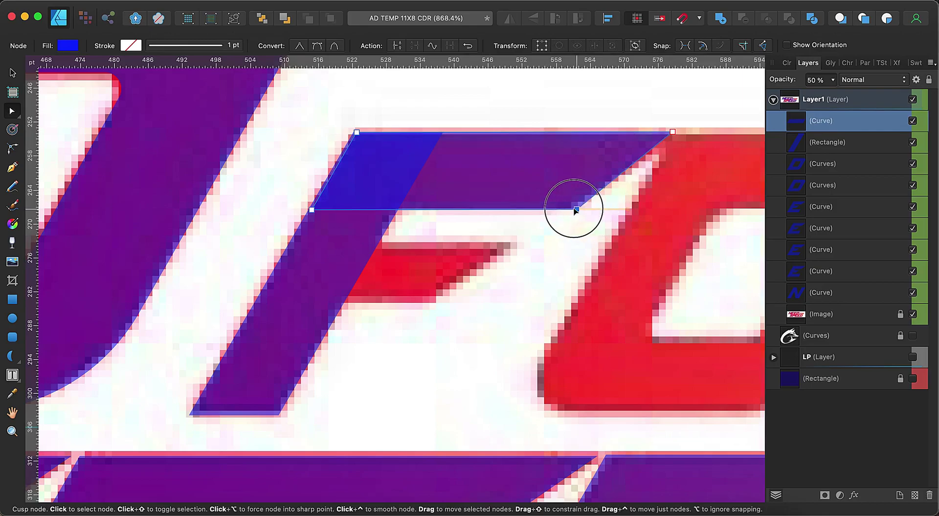
{"action": "mouse_move", "coordinate": [685, 131]}
{"action": "left_mouse_down"}
{"action": "mouse_move", "coordinate": [672, 131]}
{"action": "mouse_move", "coordinate": [690, 133]}
{"action": "left_mouse_up"}
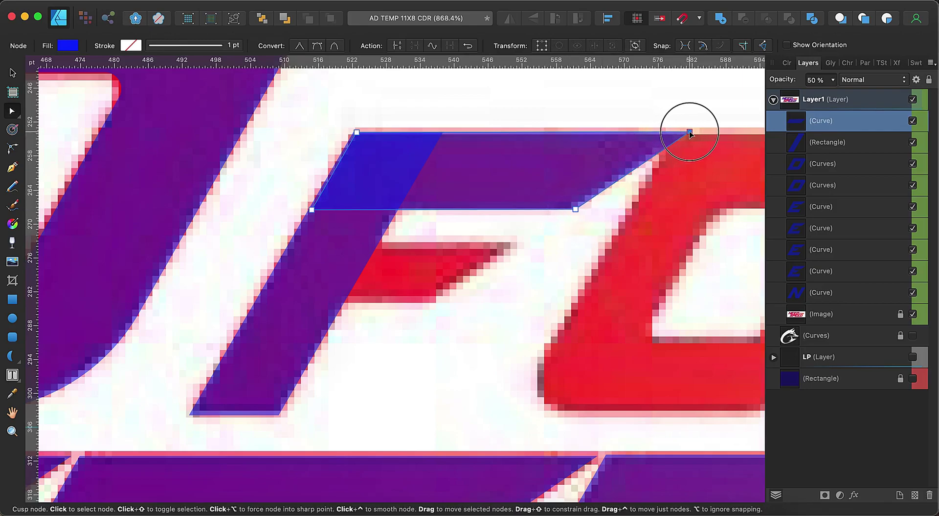
{"action": "key", "text": "v"}
Copy the top bar down as the middle bar and Add all bars into one F
{"action": "left_click_drag", "start_coordinate": [503, 172], "coordinate": [474, 283]}
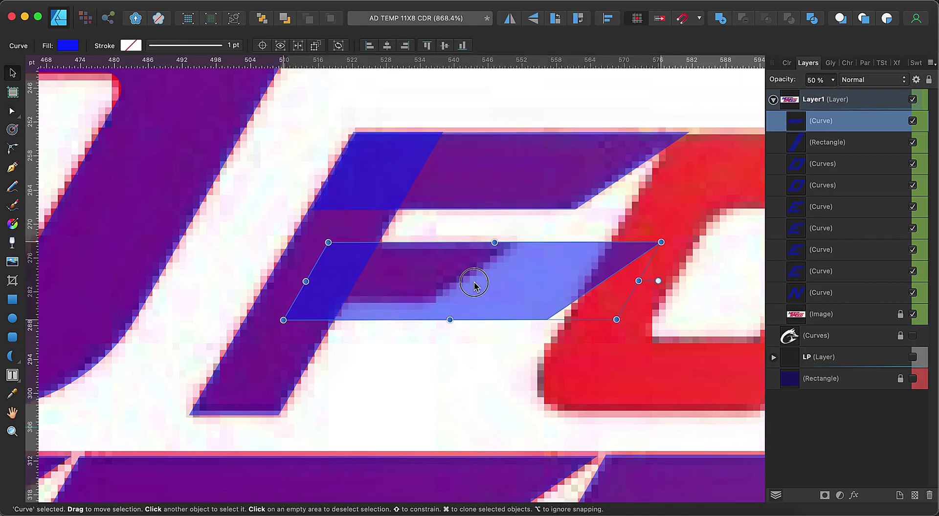
{"action": "left_click_drag", "start_coordinate": [615, 319], "coordinate": [555, 311]}
{"action": "left_click_drag", "start_coordinate": [574, 273], "coordinate": [502, 273]}
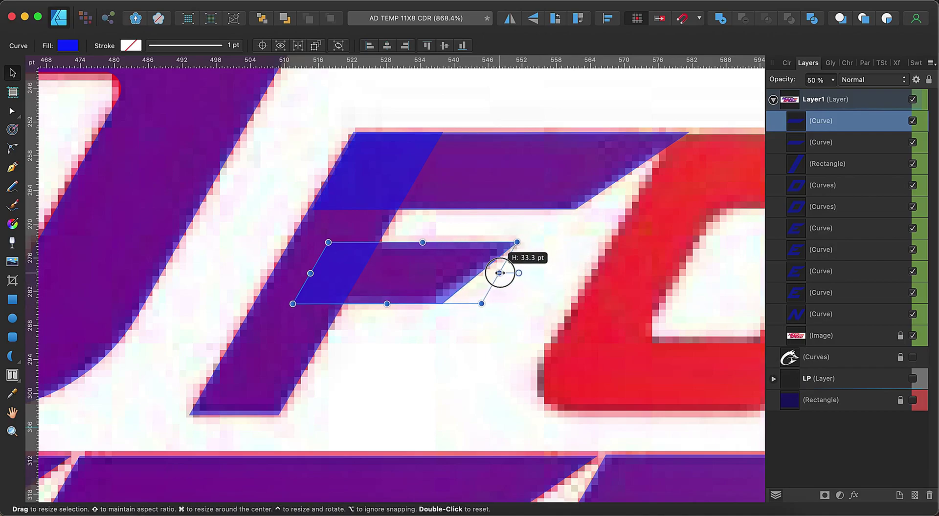
{"action": "key", "text": "a"}
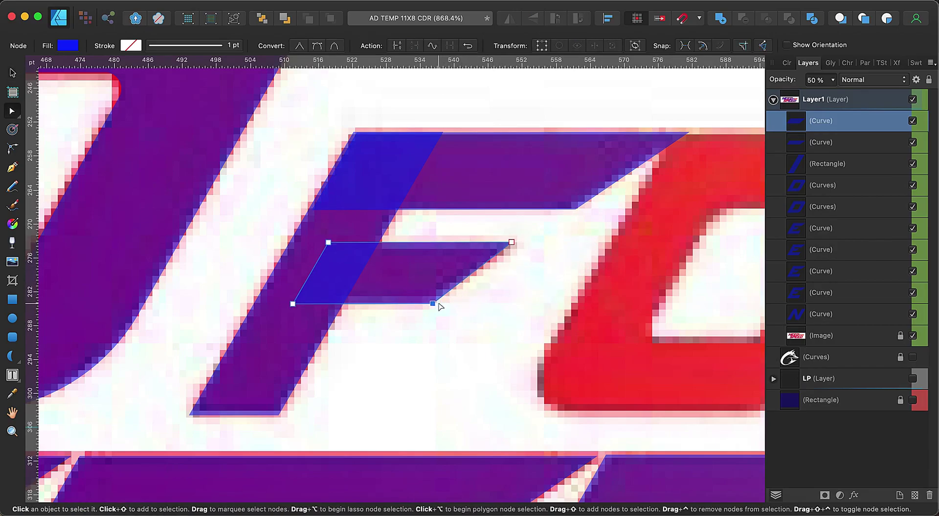
{"action": "left_click", "coordinate": [391, 166], "text": "shift"}
{"action": "left_click", "coordinate": [538, 166], "text": "shift"}
{"action": "left_click", "coordinate": [720, 18]}
Draw a 50% opacity rectangle over the O and shear it into a parallelogram
{"action": "scroll", "coordinate": [486, 318], "scroll_direction": "right", "scroll_amount": 10}
{"action": "key", "text": "m"}
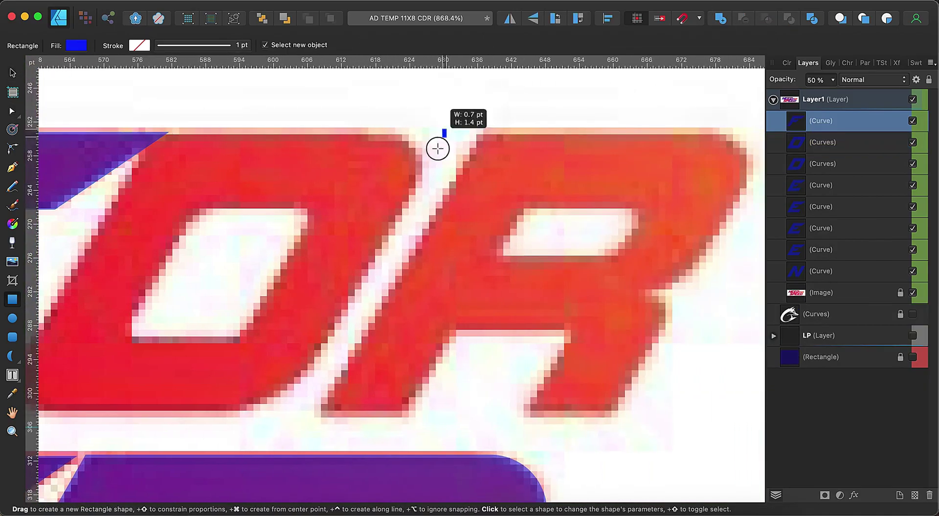
{"action": "mouse_move", "coordinate": [447, 129]}
{"action": "left_mouse_down"}
{"action": "mouse_move", "coordinate": [42, 416]}
{"action": "mouse_move", "coordinate": [83, 413]}
{"action": "left_mouse_up"}
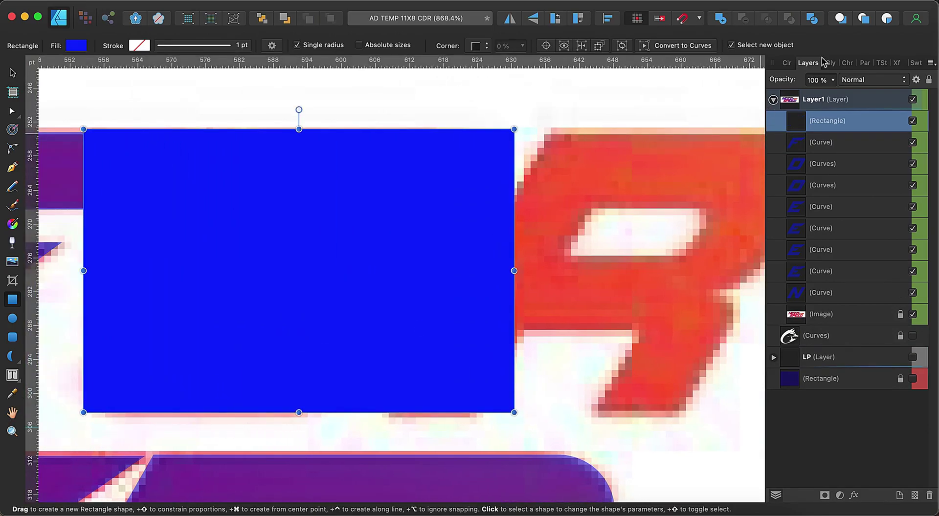
{"action": "left_click", "coordinate": [833, 79]}
{"action": "left_click_drag", "start_coordinate": [836, 92], "coordinate": [778, 92]}
{"action": "left_click_drag", "start_coordinate": [513, 271], "coordinate": [473, 270]}
{"action": "left_click_drag", "start_coordinate": [83, 271], "coordinate": [125, 270]}
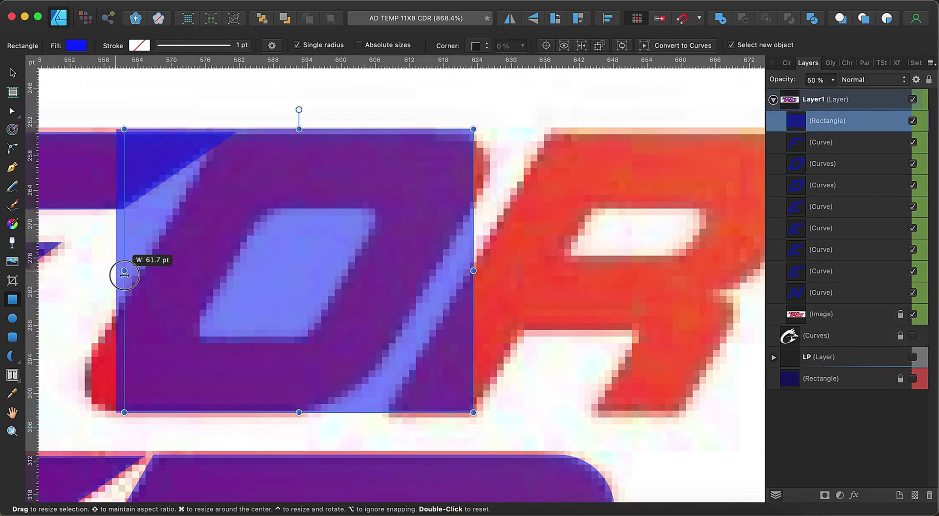
{"action": "left_click_drag", "start_coordinate": [299, 129], "coordinate": [394, 126]}
{"action": "left_click_drag", "start_coordinate": [299, 413], "coordinate": [236, 413]}
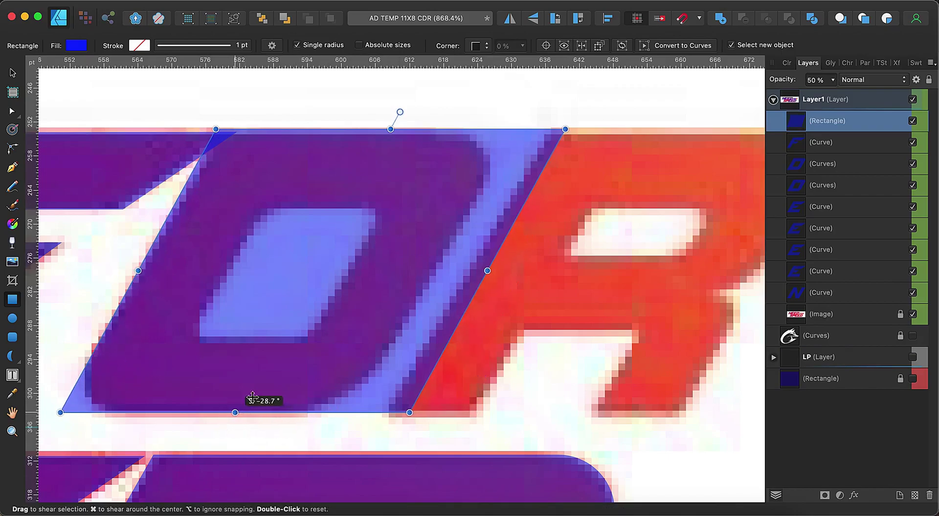
Refine the O parallelogram's slant and width, then round its corners
{"action": "left_click_drag", "start_coordinate": [391, 128], "coordinate": [400, 123]}
{"action": "left_click_drag", "start_coordinate": [236, 413], "coordinate": [227, 413]}
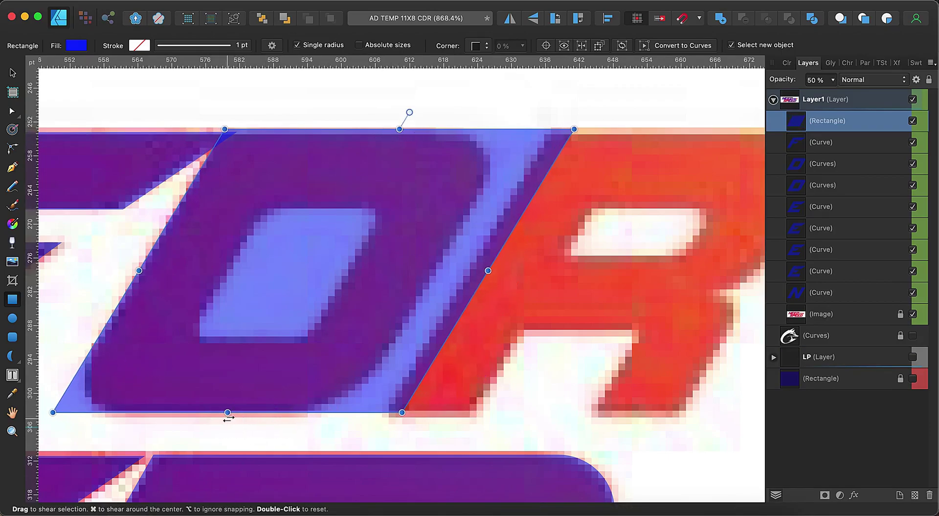
{"action": "left_click_drag", "start_coordinate": [492, 271], "coordinate": [436, 270]}
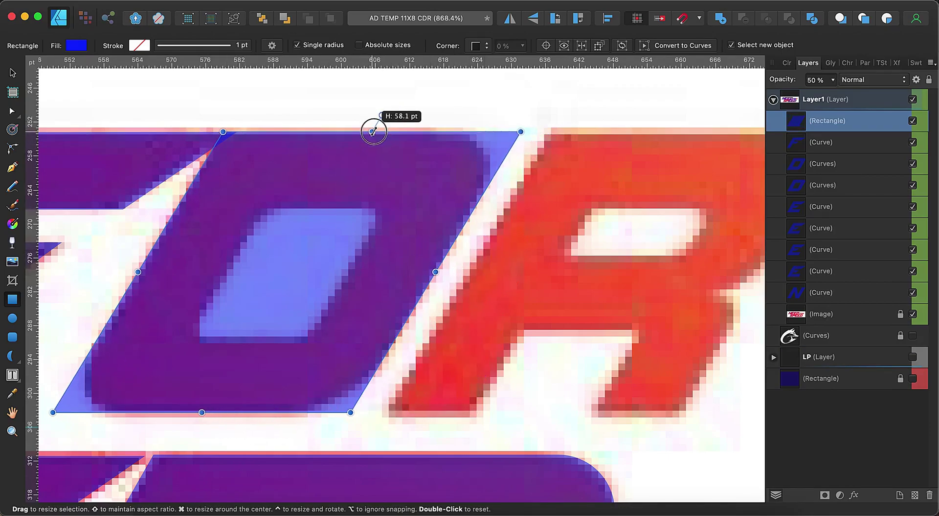
{"action": "key", "text": "c"}
{"action": "scroll", "coordinate": [162, 411], "scroll_direction": "left", "scroll_amount": 5}
{"action": "left_click_drag", "start_coordinate": [190, 413], "coordinate": [277, 375]}
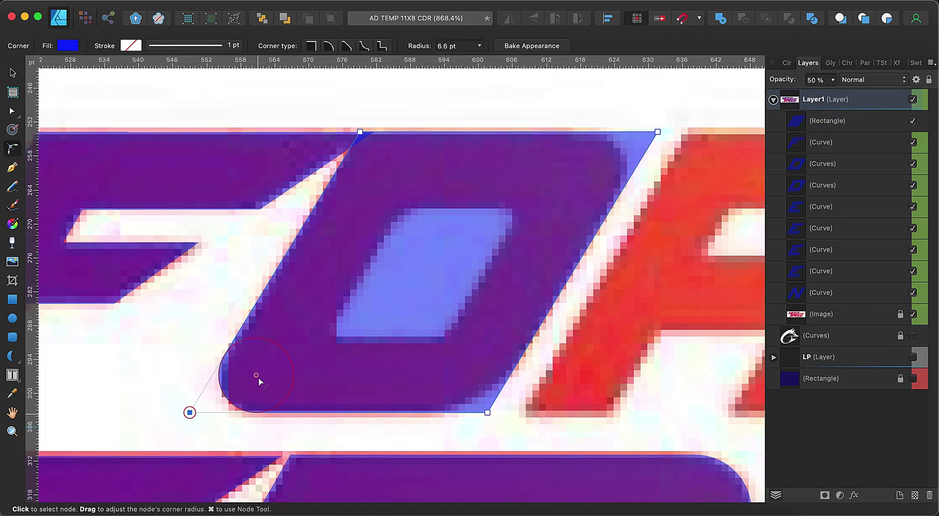
{"action": "left_click_drag", "start_coordinate": [486, 412], "coordinate": [474, 388]}
{"action": "left_click_drag", "start_coordinate": [433, 324], "coordinate": [434, 321]}
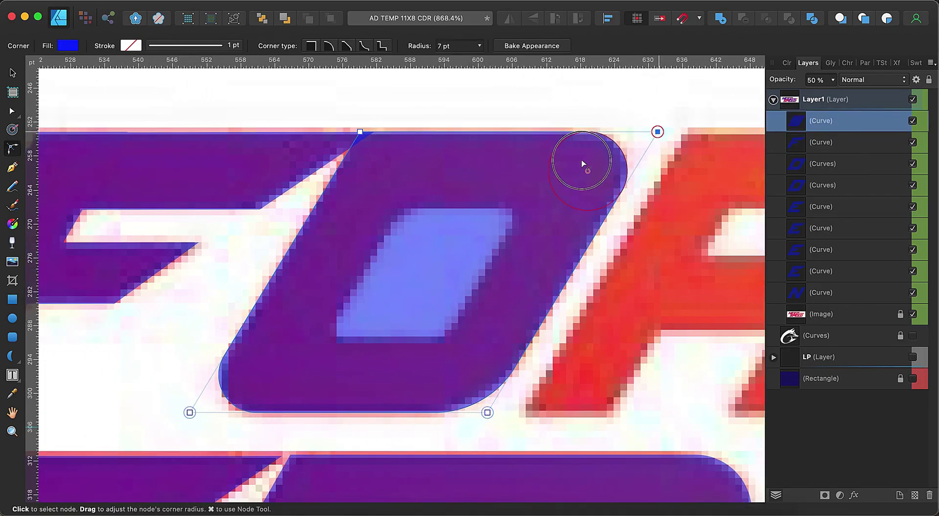
Draw a translucent, slanted inner rectangle over the O's counter
{"action": "left_click", "coordinate": [13, 299]}
{"action": "left_click_drag", "start_coordinate": [342, 205], "coordinate": [478, 343]}
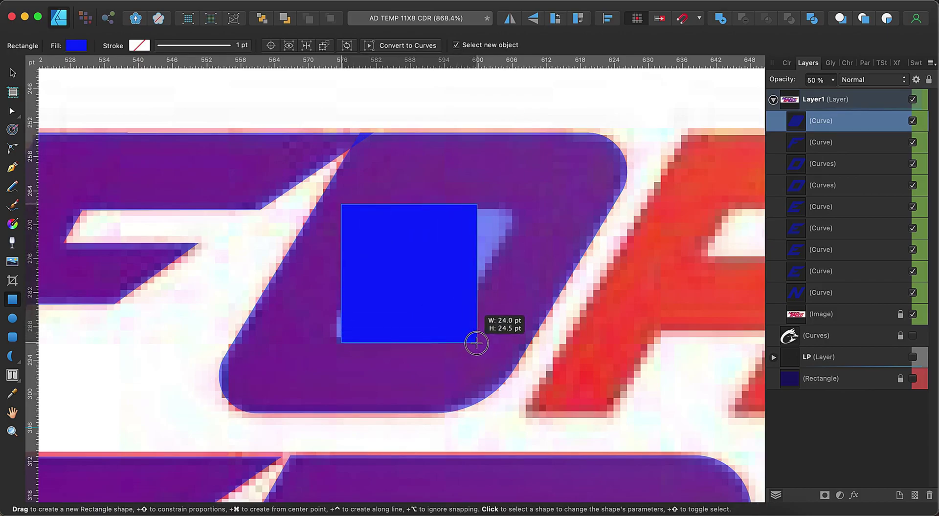
{"action": "left_click_drag", "start_coordinate": [409, 342], "coordinate": [368, 342]}
{"action": "left_click_drag", "start_coordinate": [413, 196], "coordinate": [462, 195]}
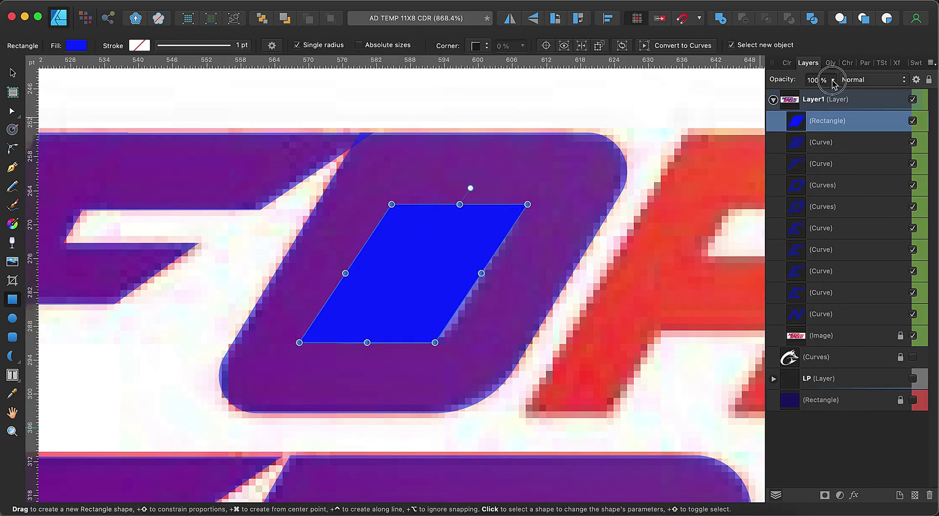
{"action": "left_click_drag", "start_coordinate": [833, 79], "coordinate": [773, 95]}
{"action": "left_click_drag", "start_coordinate": [342, 273], "coordinate": [359, 274]}
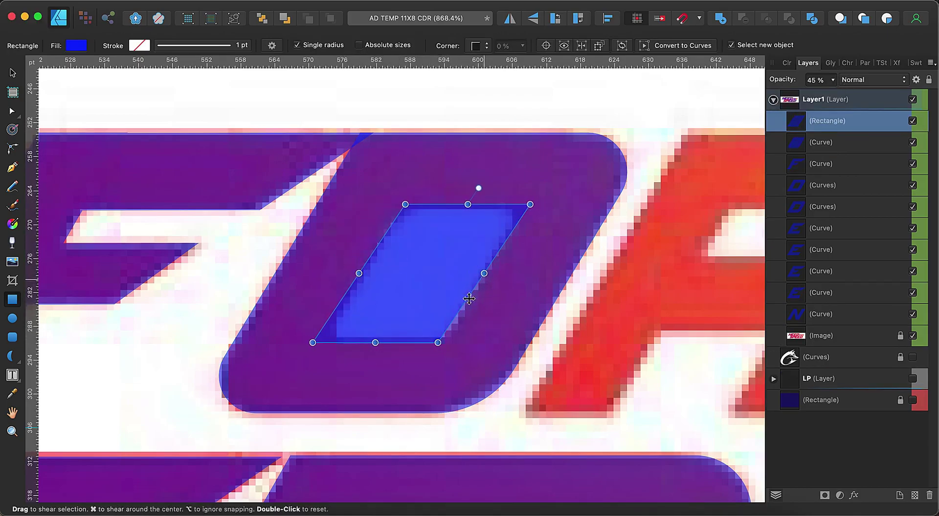
{"action": "left_click_drag", "start_coordinate": [382, 336], "coordinate": [377, 339]}
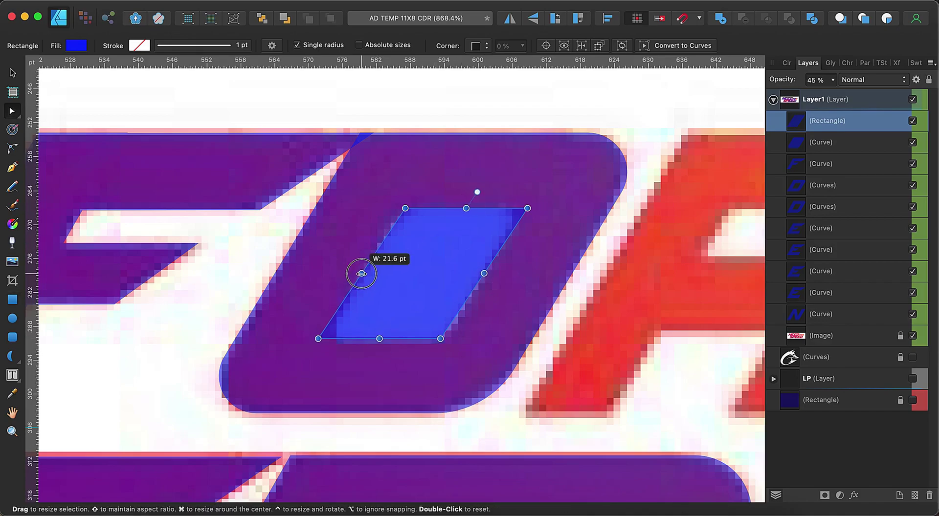
Round the inner shape's corners and subtract it from the O
{"action": "key", "text": "c"}
{"action": "left_click_drag", "start_coordinate": [350, 331], "coordinate": [348, 328]}
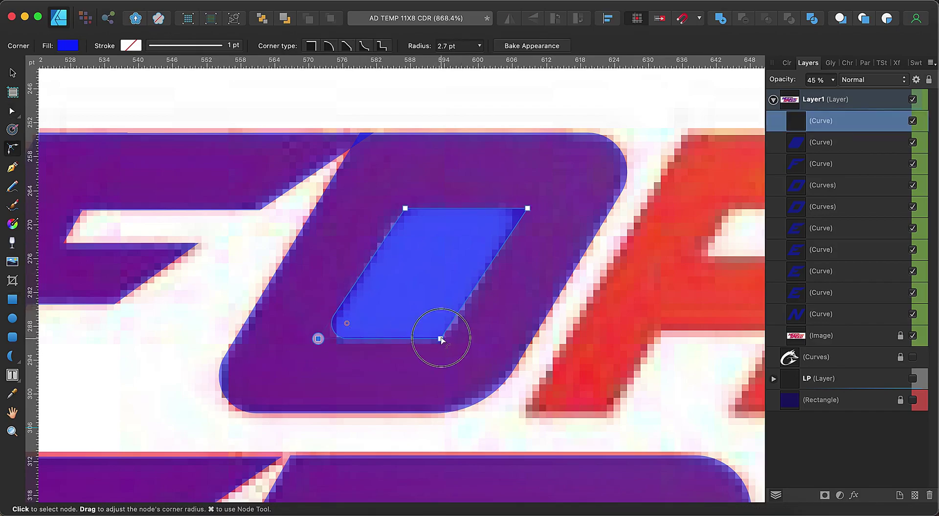
{"action": "left_click_drag", "start_coordinate": [527, 206], "coordinate": [525, 208]}
{"action": "left_click", "coordinate": [822, 142], "text": "shift"}
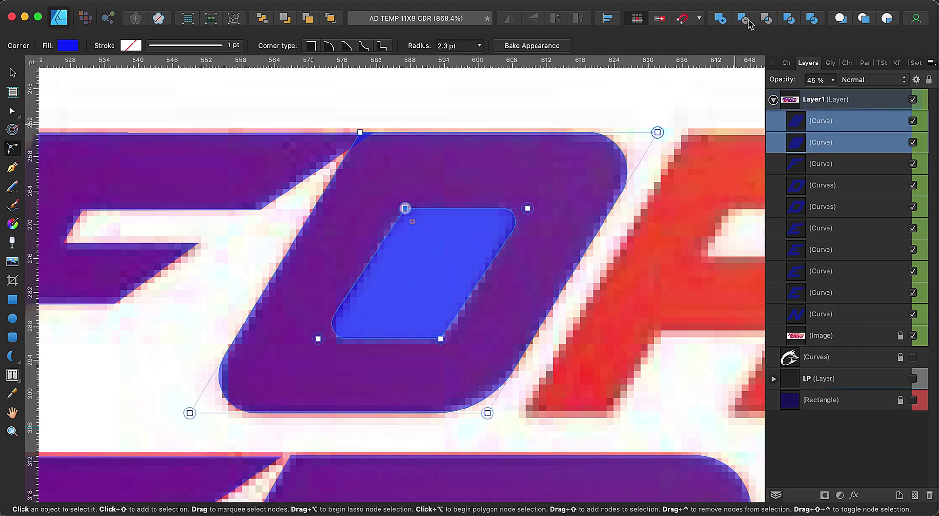
{"action": "left_click", "coordinate": [743, 18]}
{"action": "scroll", "coordinate": [566, 243], "scroll_direction": "down", "scroll_amount": 5}
Trace the R's bowl with a half-opacity slanted parallelogram and round its right corner
{"action": "key", "text": "m"}
{"action": "left_click_drag", "start_coordinate": [469, 195], "coordinate": [583, 261]}
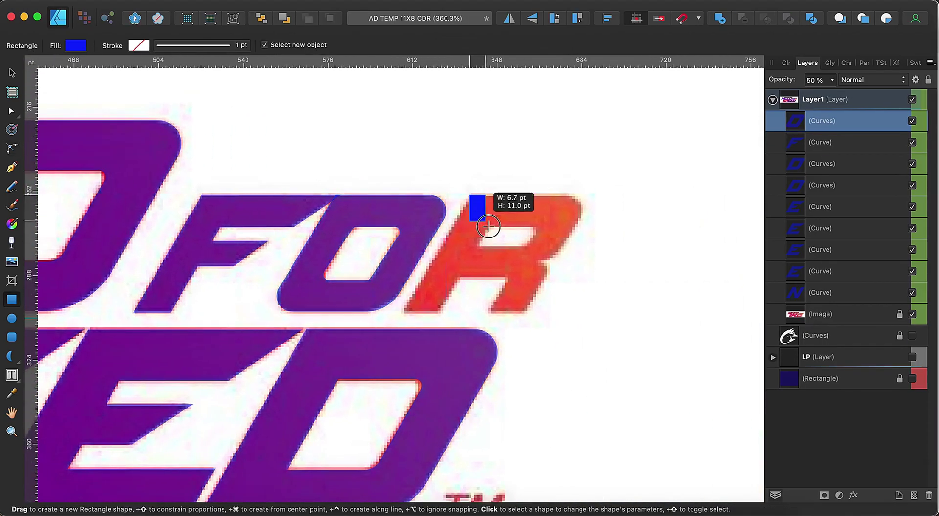
{"action": "left_click", "coordinate": [831, 80]}
{"action": "left_click", "coordinate": [779, 93]}
{"action": "scroll", "coordinate": [505, 262], "scroll_direction": "up", "scroll_amount": 5}
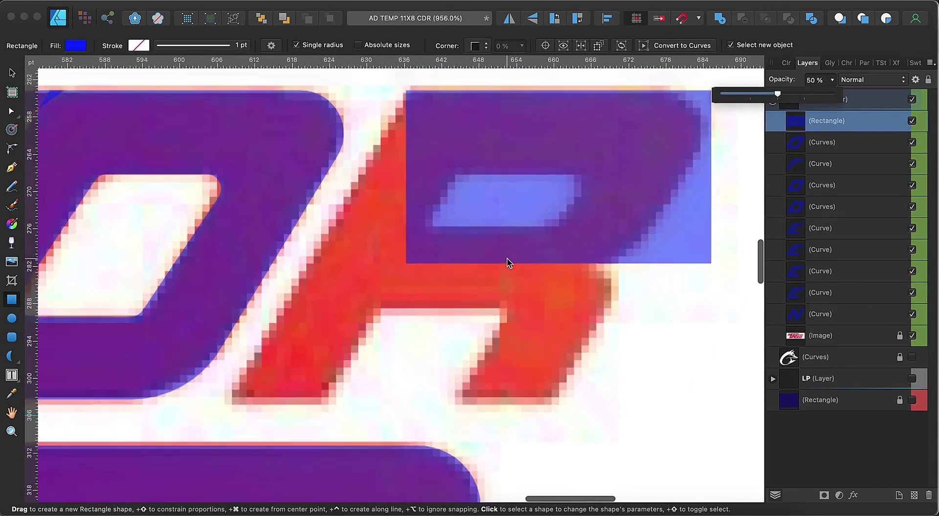
{"action": "left_click_drag", "start_coordinate": [558, 327], "coordinate": [461, 327]}
{"action": "left_click_drag", "start_coordinate": [662, 240], "coordinate": [681, 241]}
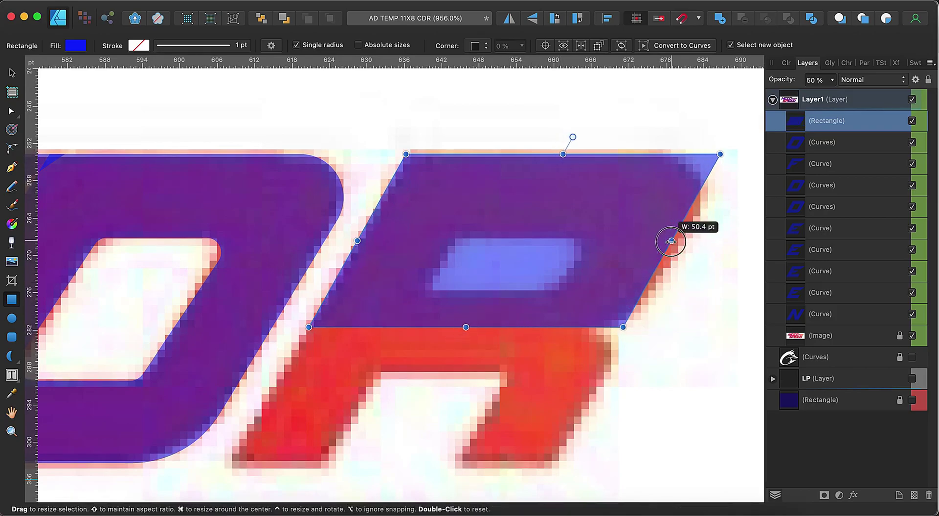
{"action": "left_click_drag", "start_coordinate": [461, 327], "coordinate": [457, 356]}
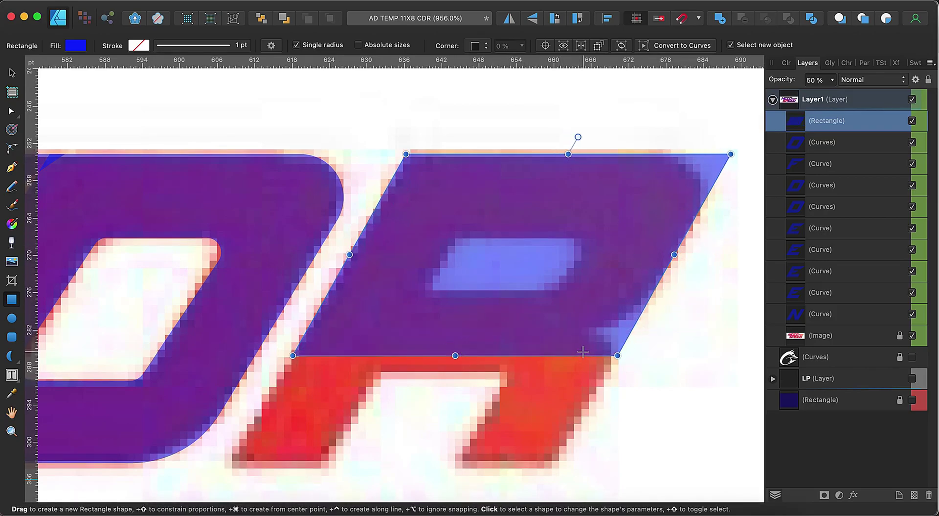
{"action": "left_click_drag", "start_coordinate": [571, 147], "coordinate": [569, 146]}
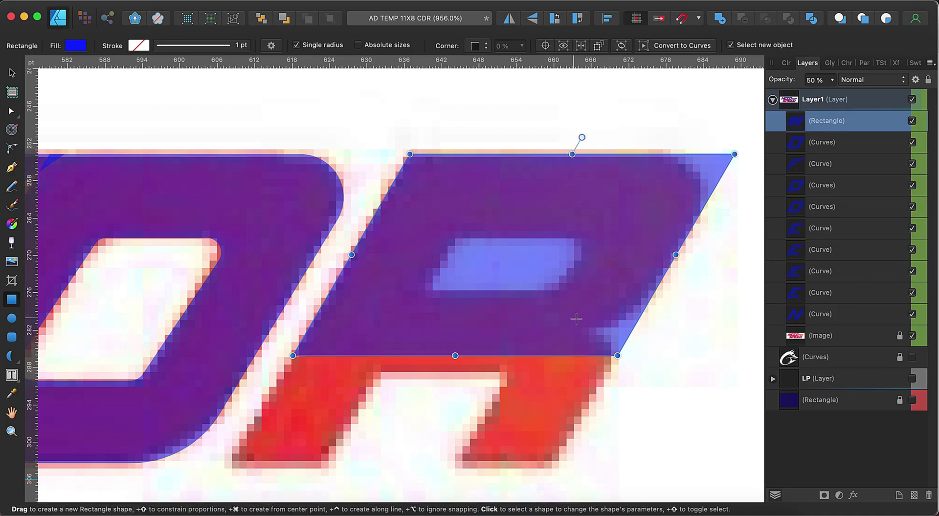
{"action": "key", "text": "c"}
{"action": "left_click_drag", "start_coordinate": [617, 355], "coordinate": [426, 207]}
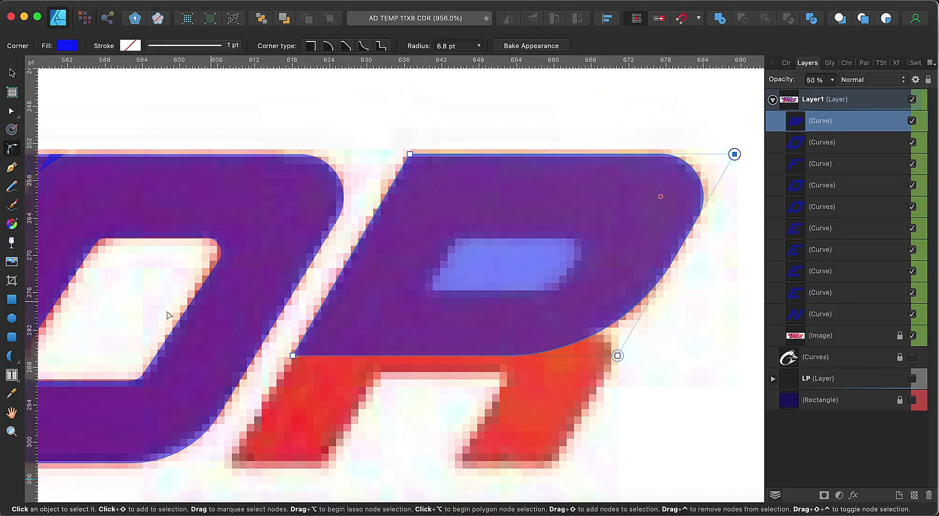
Cut a slanted, rounded-corner inner hole out of the R's bowl
{"action": "left_click", "coordinate": [12, 299]}
{"action": "left_click_drag", "start_coordinate": [426, 233], "coordinate": [574, 287]}
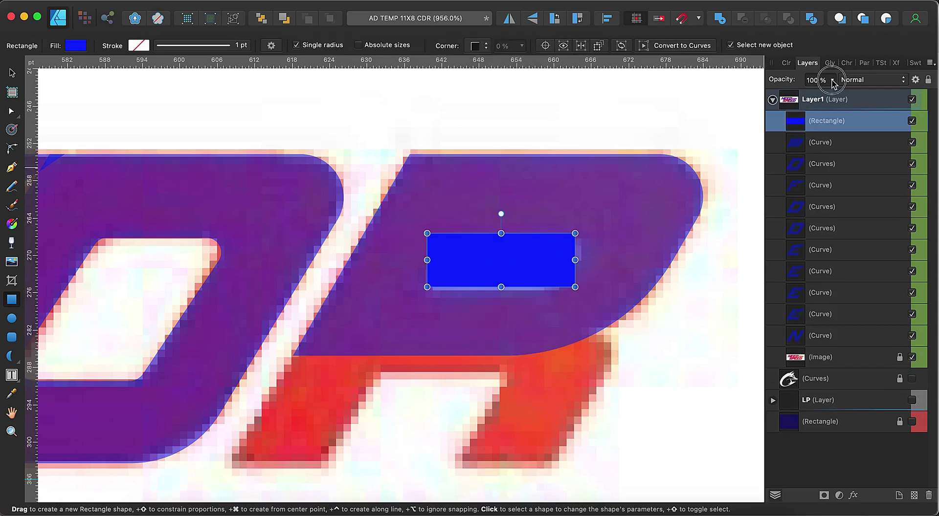
{"action": "left_click_drag", "start_coordinate": [831, 80], "coordinate": [778, 95]}
{"action": "left_click_drag", "start_coordinate": [501, 287], "coordinate": [501, 292]}
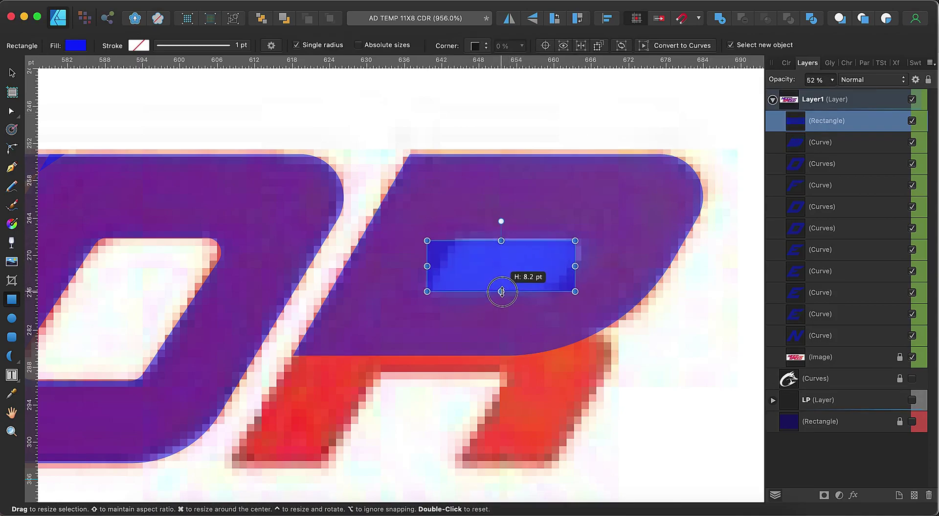
{"action": "left_click_drag", "start_coordinate": [527, 236], "coordinate": [527, 239]}
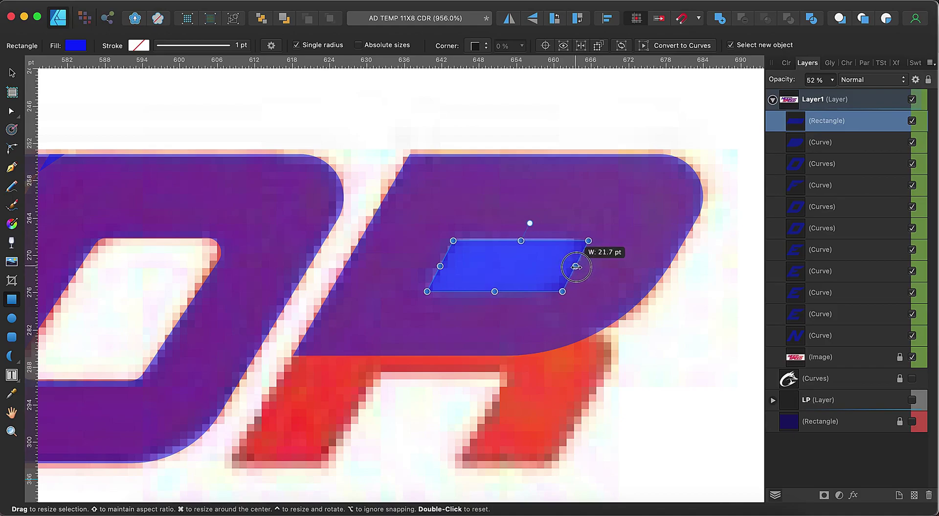
{"action": "key", "text": "c"}
{"action": "left_click_drag", "start_coordinate": [588, 241], "coordinate": [582, 247]}
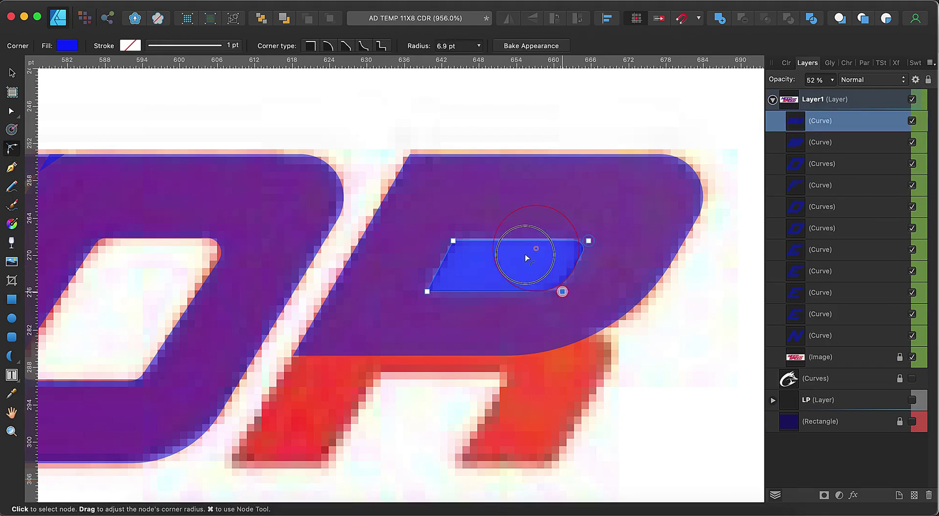
{"action": "left_click", "coordinate": [831, 142], "text": "shift"}
{"action": "left_click", "coordinate": [742, 18]}
Draw a leg bar, duplicate it to the right at 50% opacity, and delete the left copy
{"action": "key", "text": "m"}
{"action": "mouse_move", "coordinate": [327, 468]}
{"action": "left_mouse_down"}
{"action": "mouse_move", "coordinate": [237, 321]}
{"action": "mouse_move", "coordinate": [368, 314]}
{"action": "left_mouse_up"}
{"action": "key", "text": "v"}
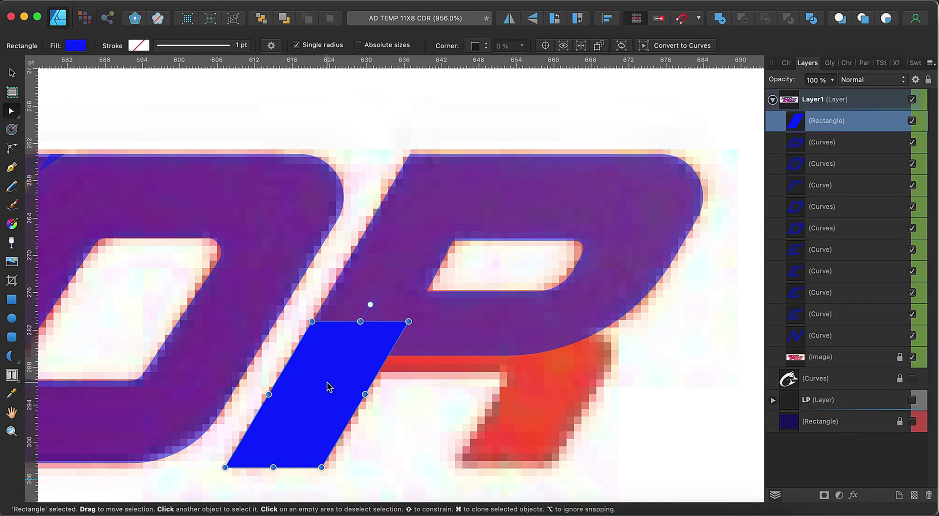
{"action": "left_click_drag", "start_coordinate": [325, 387], "coordinate": [553, 386]}
{"action": "key", "text": "5"}
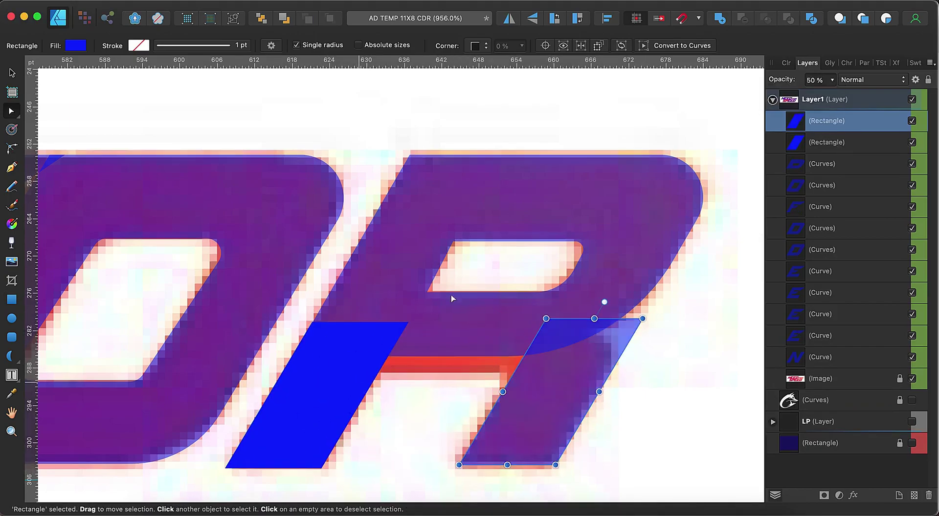
{"action": "left_click", "coordinate": [386, 332]}
{"action": "key", "text": "5"}
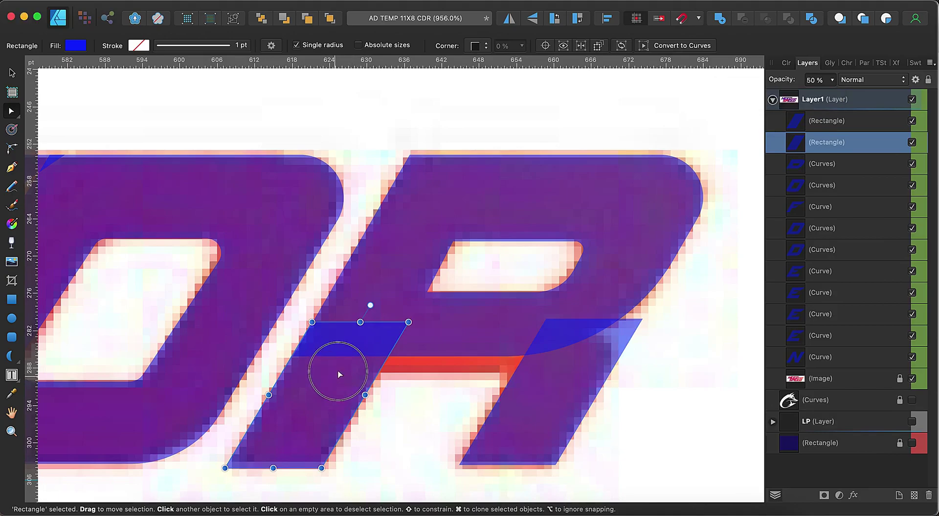
{"action": "left_click_drag", "start_coordinate": [337, 371], "coordinate": [341, 374]}
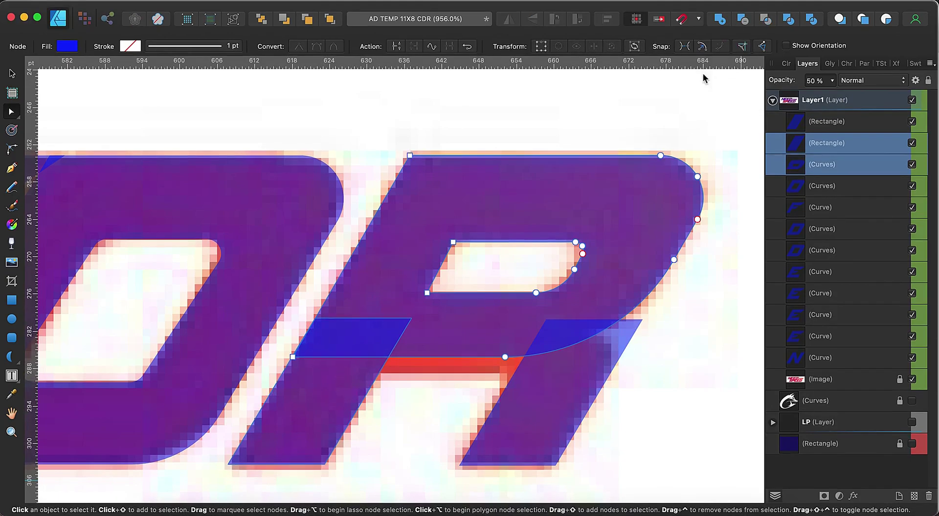
{"action": "key", "text": "Delete"}
Move the parallelogram onto the R's leg, fill the gap above it, and merge into the R
{"action": "left_click", "coordinate": [567, 395]}
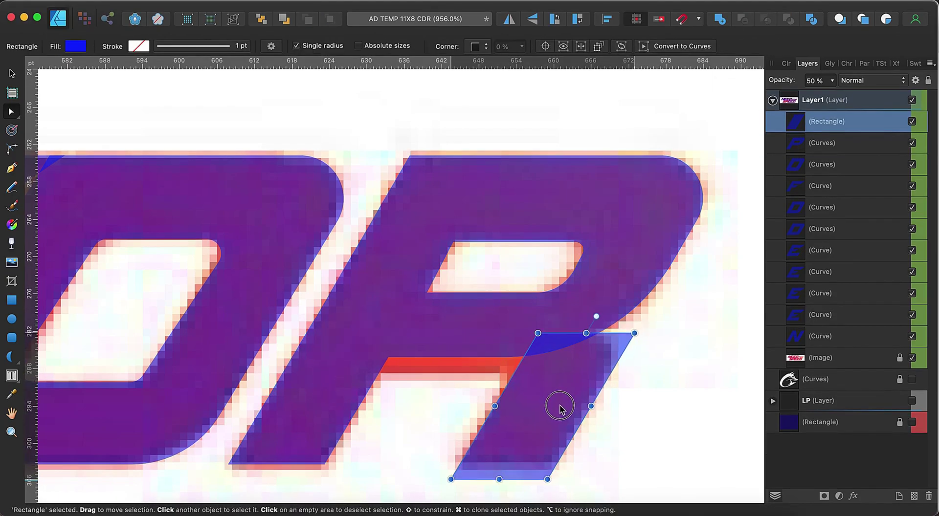
{"action": "left_click_drag", "start_coordinate": [567, 395], "coordinate": [558, 410]}
{"action": "key", "text": "c"}
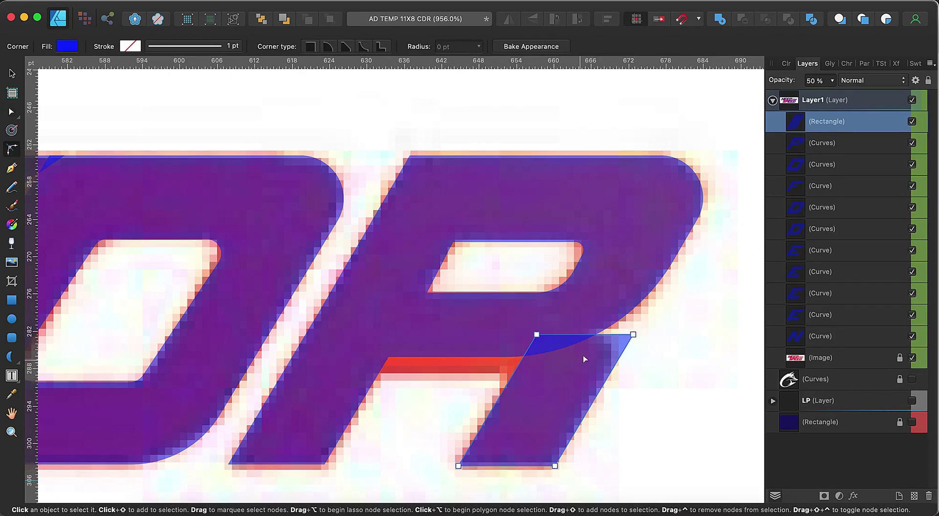
{"action": "key", "text": "m"}
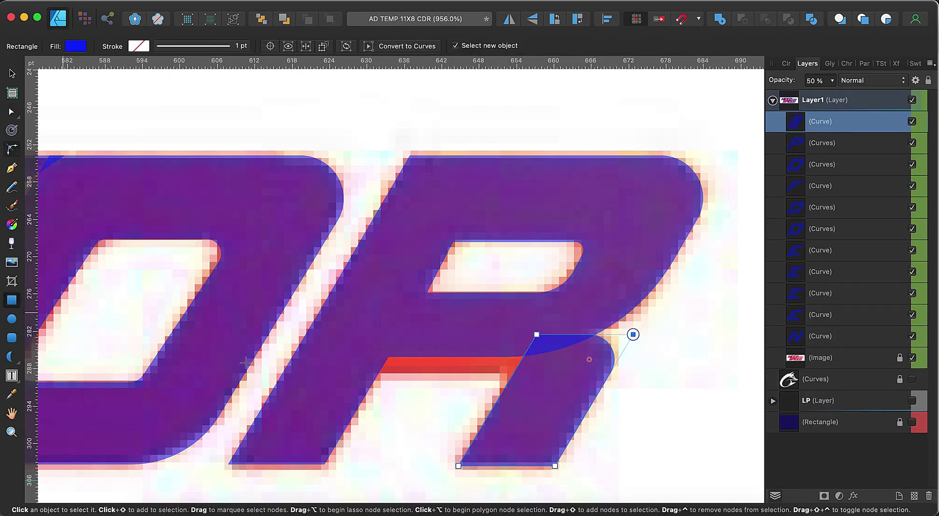
{"action": "left_click_drag", "start_coordinate": [344, 337], "coordinate": [547, 375]}
{"action": "left_click", "coordinate": [638, 301], "text": "shift"}
{"action": "key", "text": "super+shift+a"}
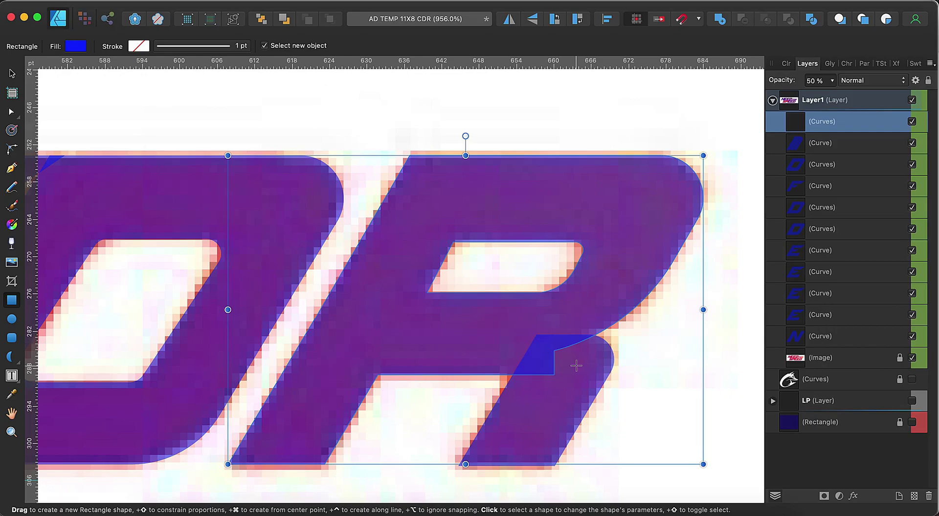
Draw a half-transparent rectangle over SPEED's P and slant it to match the letter
{"action": "scroll", "coordinate": [526, 352], "scroll_direction": "down", "scroll_amount": 10}
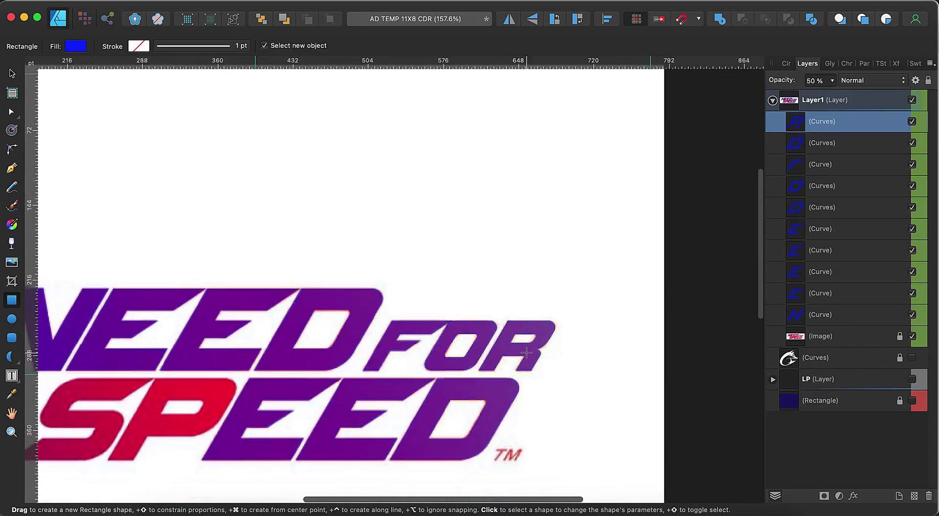
{"action": "key", "text": "a"}
{"action": "scroll", "coordinate": [561, 379], "scroll_direction": "up", "scroll_amount": 2}
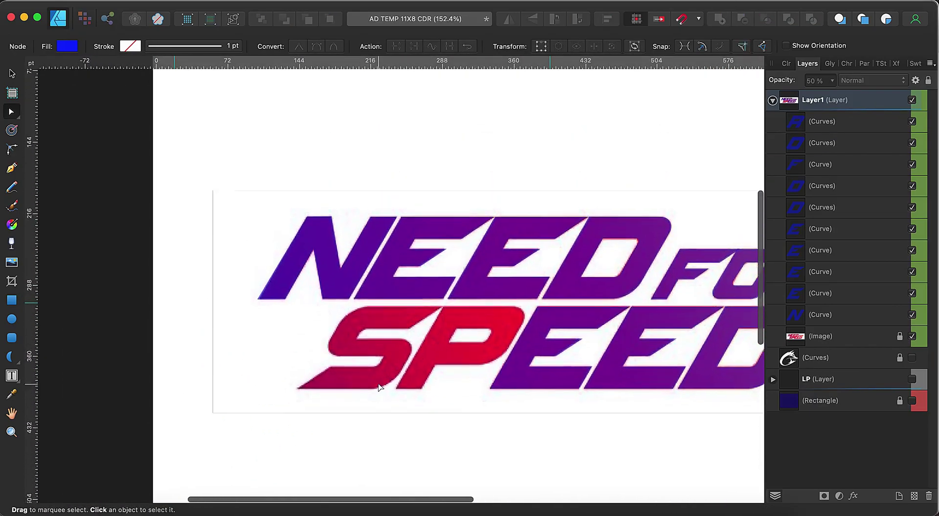
{"action": "scroll", "coordinate": [561, 379], "scroll_direction": "up", "scroll_amount": 4}
{"action": "key", "text": "m"}
{"action": "left_click_drag", "start_coordinate": [504, 206], "coordinate": [724, 341]}
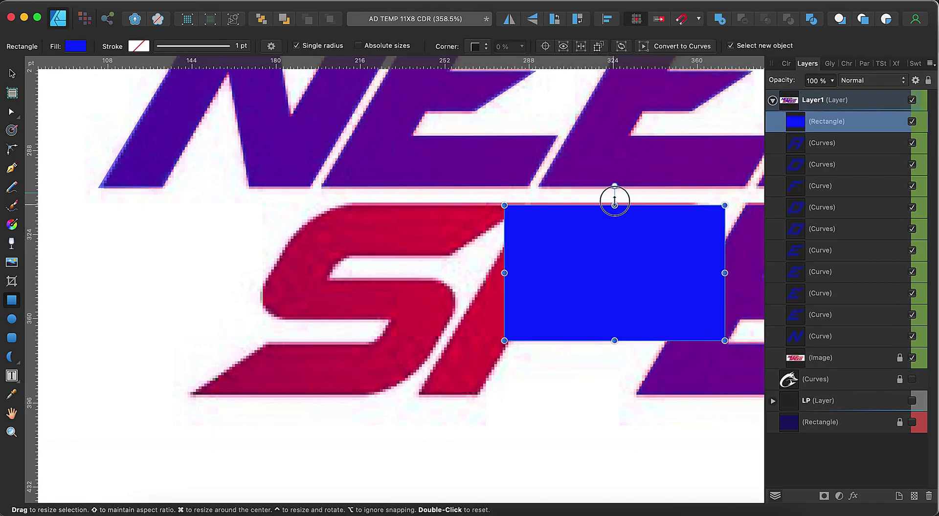
{"action": "left_click_drag", "start_coordinate": [783, 93], "coordinate": [776, 94]}
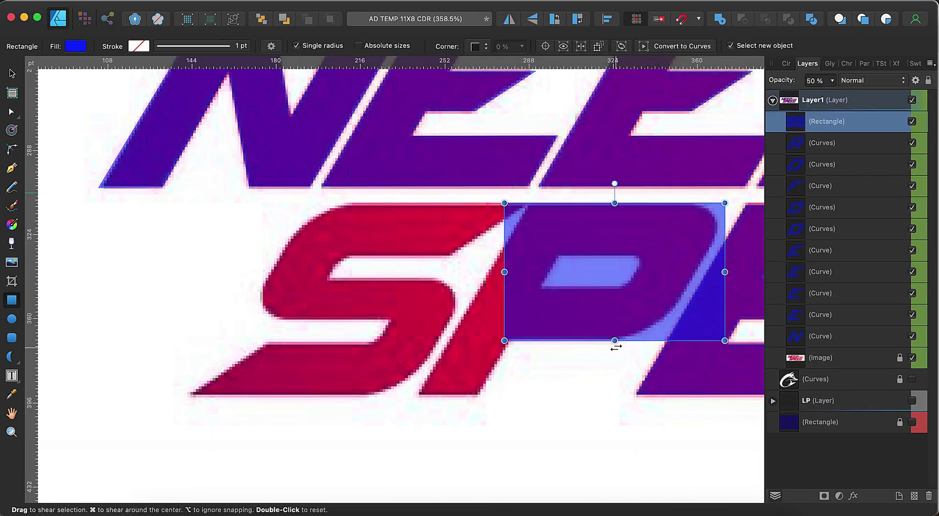
{"action": "left_click_drag", "start_coordinate": [615, 344], "coordinate": [529, 344]}
{"action": "key", "text": "v"}
{"action": "left_click_drag", "start_coordinate": [593, 241], "coordinate": [619, 239]}
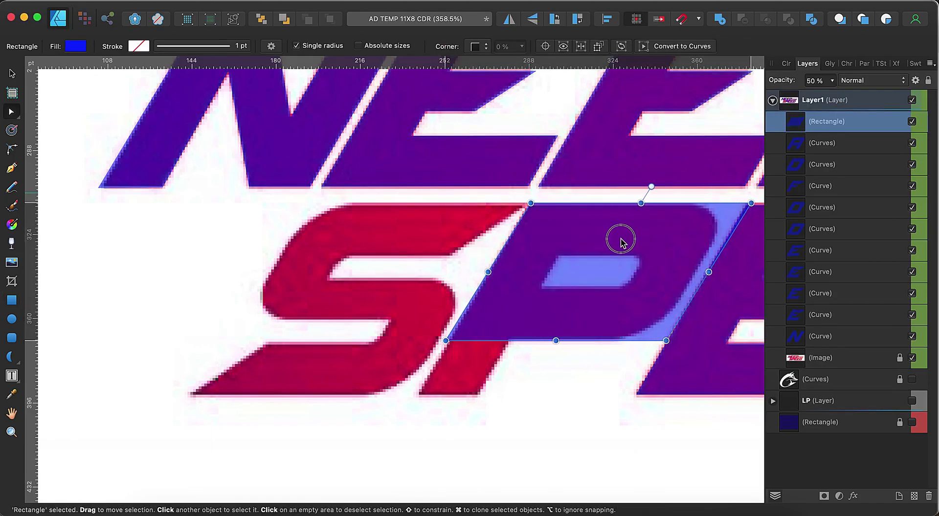
{"action": "left_click_drag", "start_coordinate": [639, 198], "coordinate": [635, 198]}
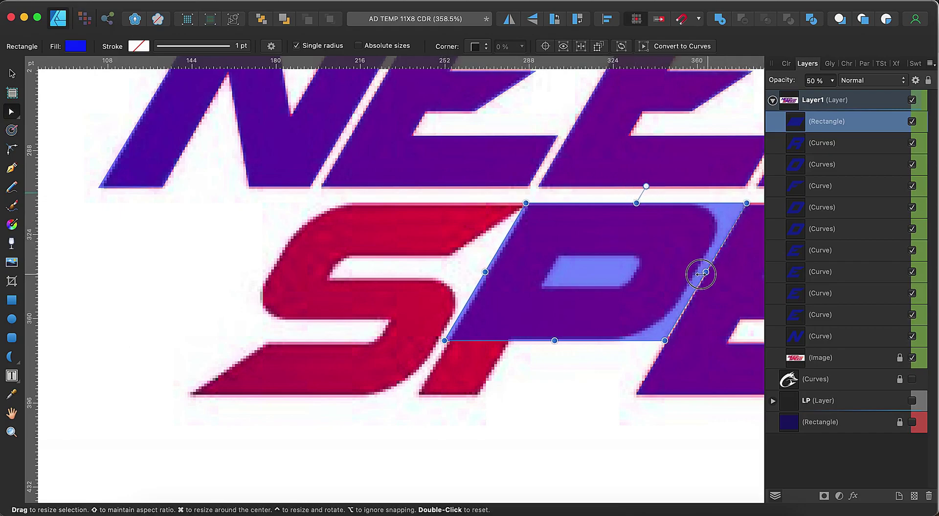
Round the P's right corners to about 34.7 pt and merge a slanted stem piece into it
{"action": "key", "text": "c"}
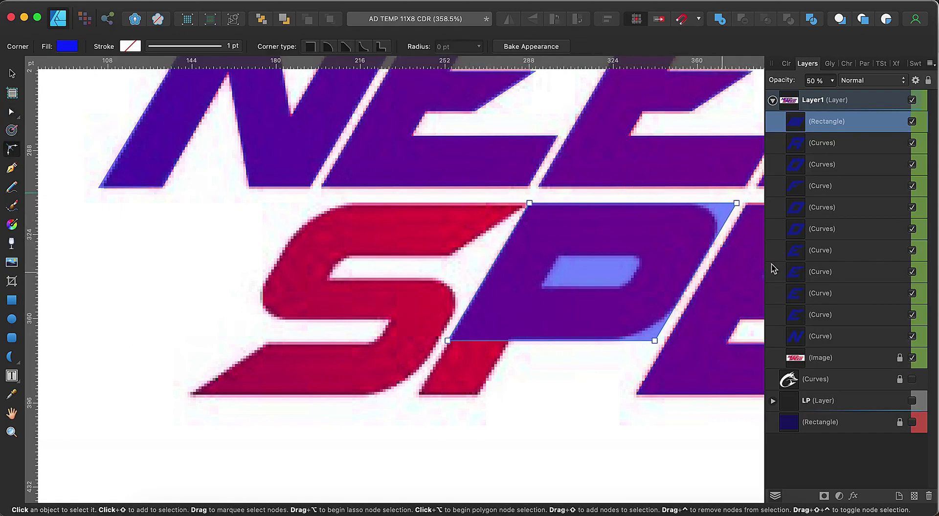
{"action": "left_click_drag", "start_coordinate": [695, 236], "coordinate": [697, 237]}
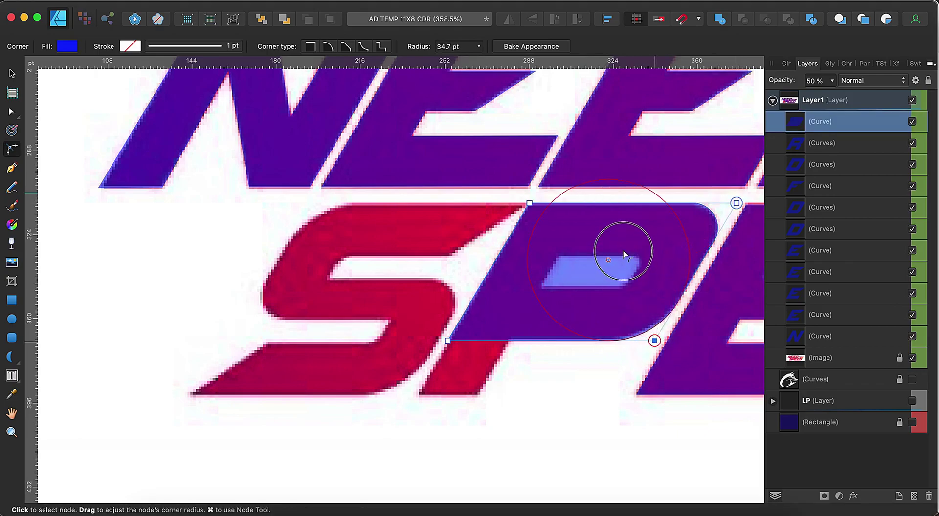
{"action": "left_click", "coordinate": [11, 300]}
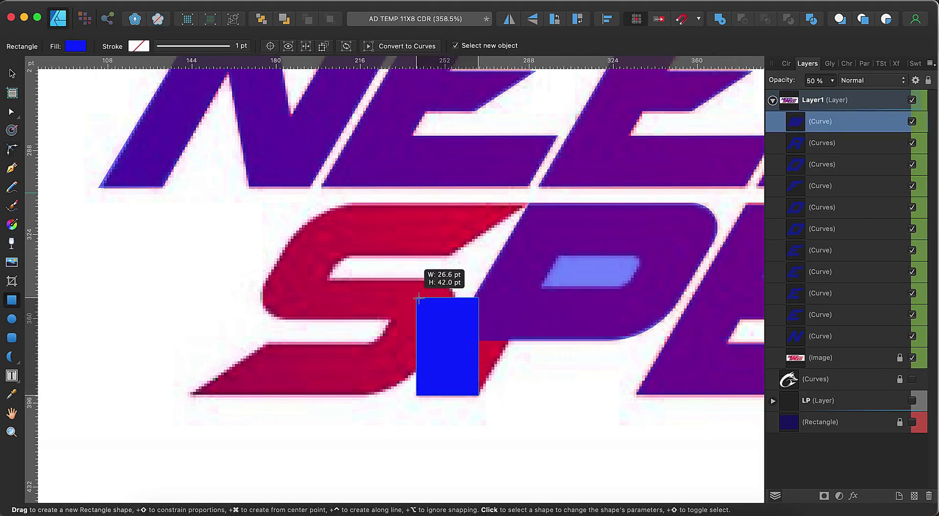
{"action": "left_click_drag", "start_coordinate": [441, 327], "coordinate": [416, 298]}
{"action": "left_click_drag", "start_coordinate": [448, 297], "coordinate": [502, 298]}
{"action": "left_click", "coordinate": [565, 324], "text": "shift"}
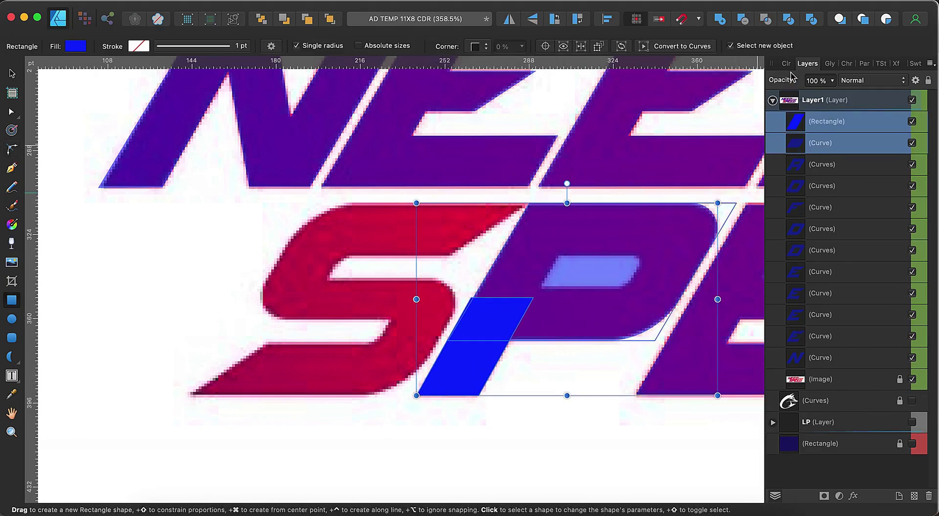
{"action": "key", "text": "super+alt+a"}
Draw a 50%-opacity rectangle over the S, slanted and fitted to its edges
{"action": "key", "text": "a"}
{"action": "key", "text": "m"}
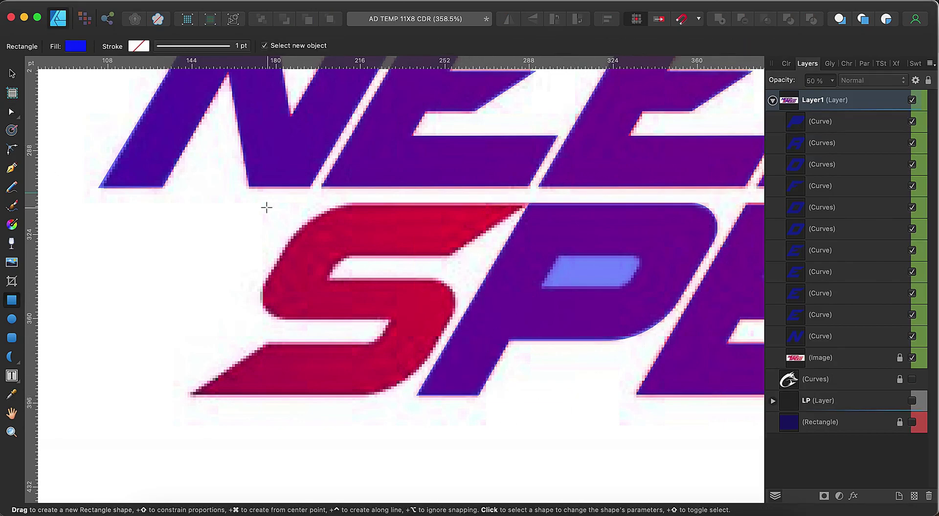
{"action": "left_click_drag", "start_coordinate": [261, 202], "coordinate": [527, 321]}
{"action": "left_click", "coordinate": [832, 80]}
{"action": "left_click_drag", "start_coordinate": [784, 101], "coordinate": [776, 97]}
{"action": "scroll", "coordinate": [408, 256], "scroll_direction": "up", "scroll_amount": 3}
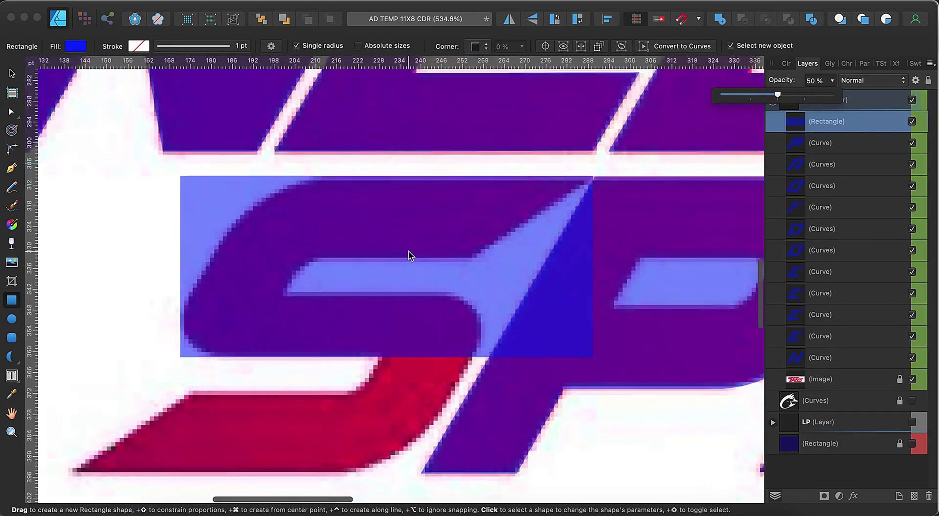
{"action": "scroll", "coordinate": [388, 151], "scroll_direction": "up", "scroll_amount": 2}
{"action": "left_click_drag", "start_coordinate": [379, 153], "coordinate": [538, 146]}
{"action": "key", "text": "v"}
{"action": "left_click_drag", "start_coordinate": [463, 216], "coordinate": [418, 211]}
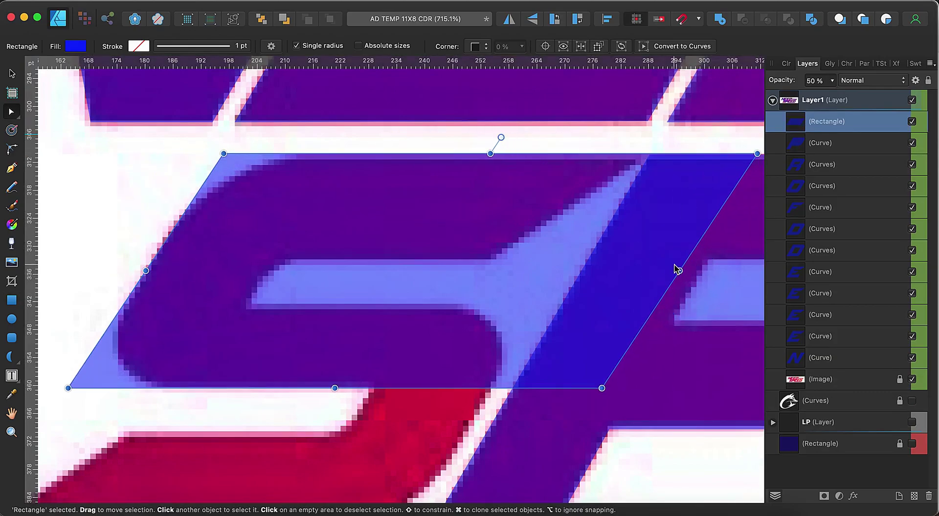
{"action": "left_click_drag", "start_coordinate": [679, 270], "coordinate": [571, 271]}
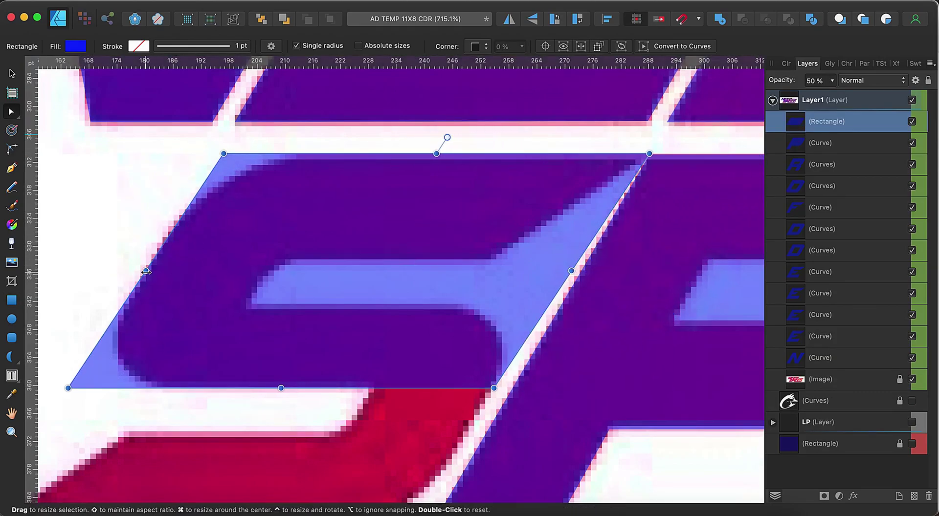
Round the S's left corners and subtract a slanted bar to cut its middle notch
{"action": "key", "text": "c"}
{"action": "left_click_drag", "start_coordinate": [223, 153], "coordinate": [341, 281]}
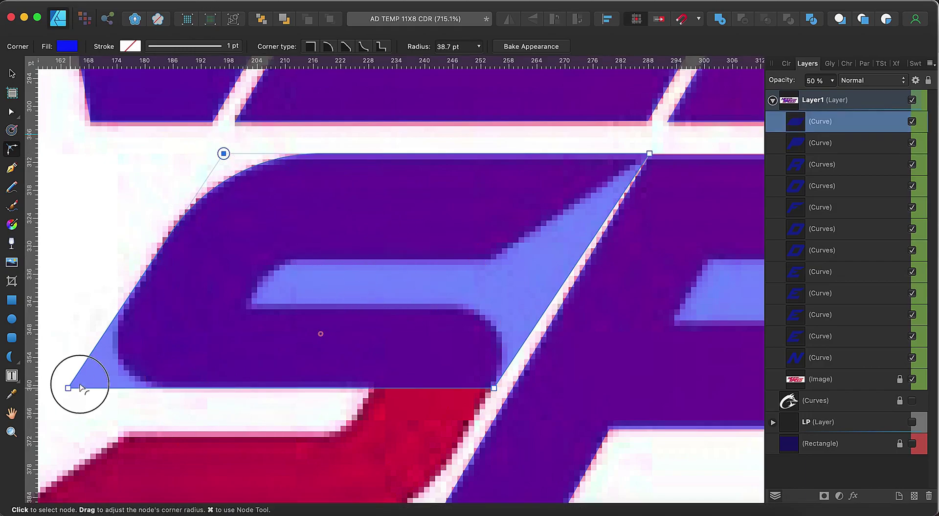
{"action": "left_click_drag", "start_coordinate": [68, 388], "coordinate": [178, 346]}
{"action": "left_click", "coordinate": [14, 301]}
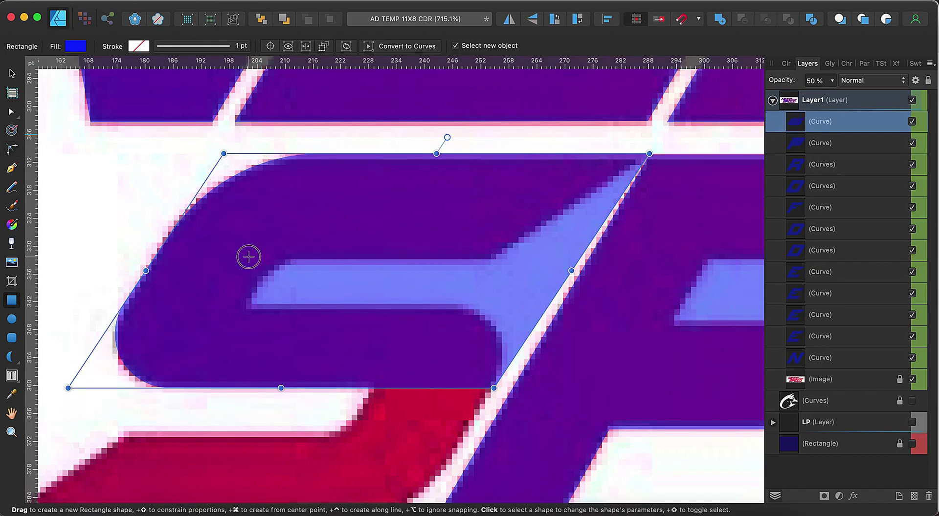
{"action": "left_click_drag", "start_coordinate": [248, 256], "coordinate": [625, 309]}
{"action": "left_click_drag", "start_coordinate": [437, 256], "coordinate": [455, 250]}
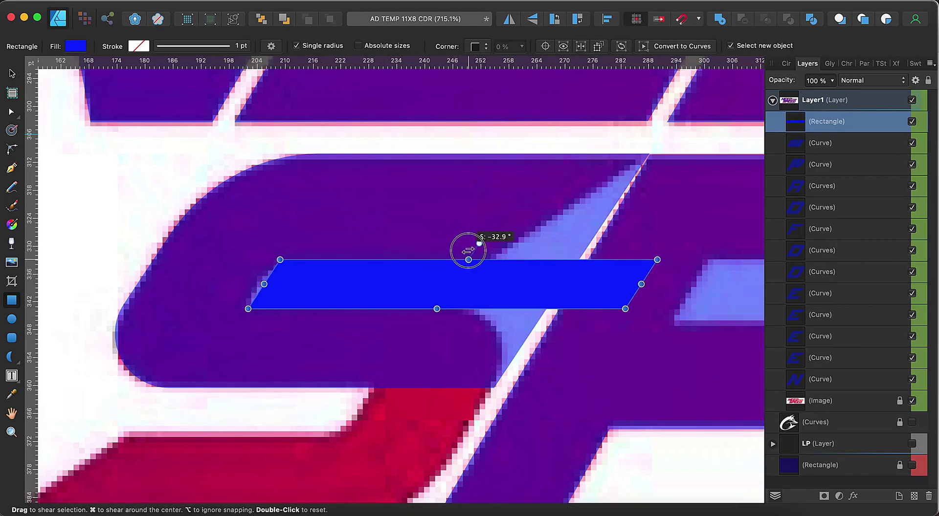
{"action": "key", "text": "5"}
{"action": "left_click_drag", "start_coordinate": [263, 284], "coordinate": [254, 284]}
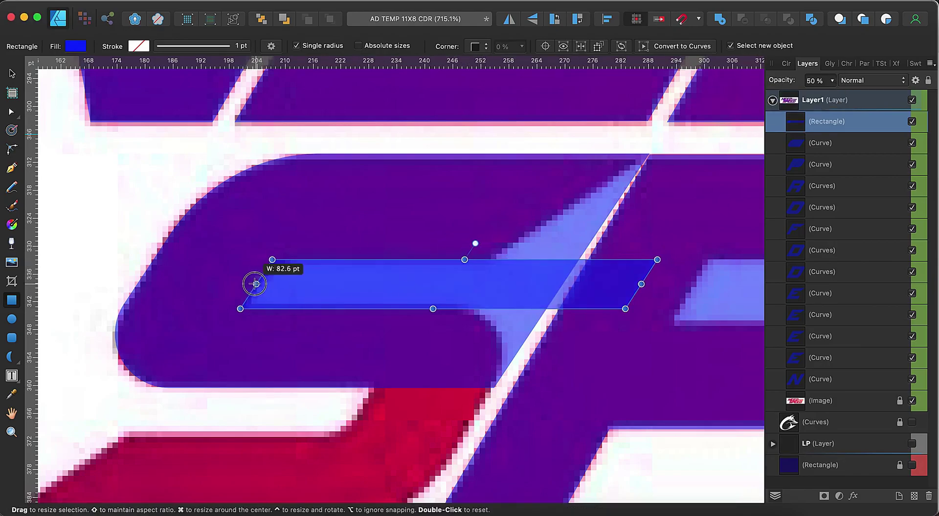
{"action": "left_click", "coordinate": [348, 246], "text": "shift"}
{"action": "left_click", "coordinate": [742, 19]}
{"action": "key", "text": "a"}
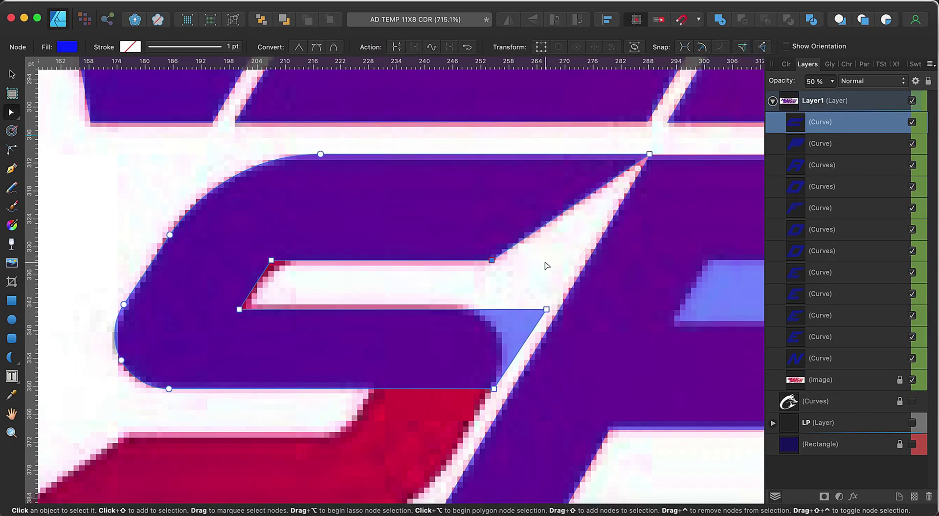
Slightly round the notch's corner nodes, then reselect the finished S
{"action": "key", "text": "c"}
{"action": "left_click", "coordinate": [547, 309]}
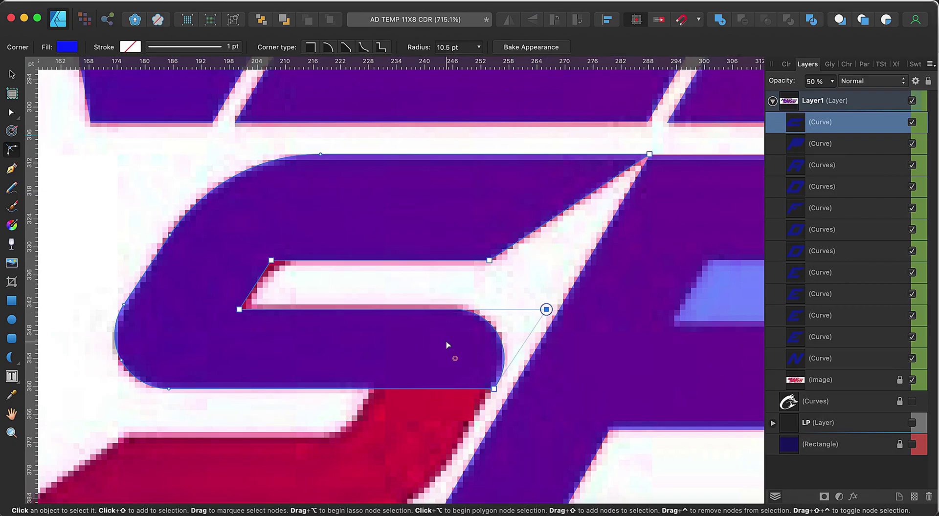
{"action": "left_click", "coordinate": [239, 309]}
{"action": "left_click", "coordinate": [271, 260], "text": "shift"}
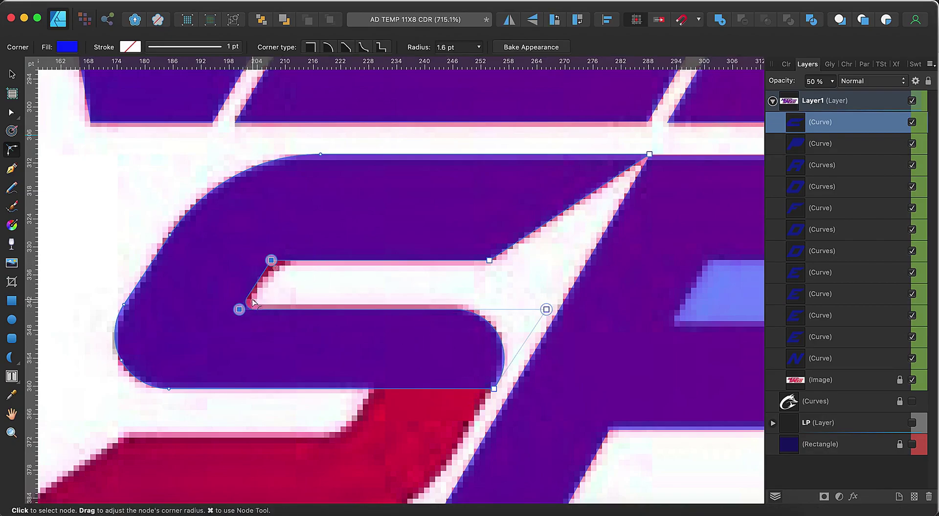
{"action": "left_click_drag", "start_coordinate": [271, 261], "coordinate": [276, 271]}
{"action": "scroll", "coordinate": [313, 287], "scroll_direction": "down", "scroll_amount": 5}
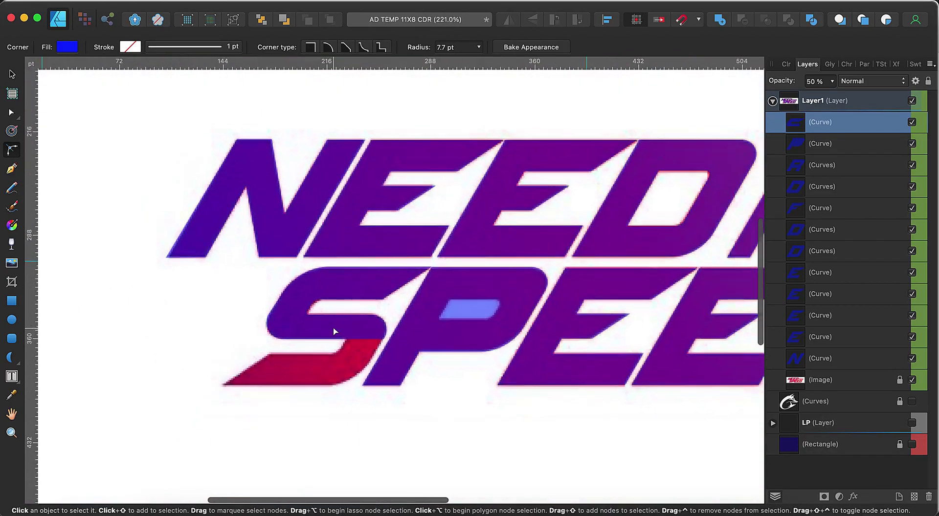
{"action": "scroll", "coordinate": [320, 301], "scroll_direction": "up", "scroll_amount": 5}
{"action": "left_click", "coordinate": [271, 344]}
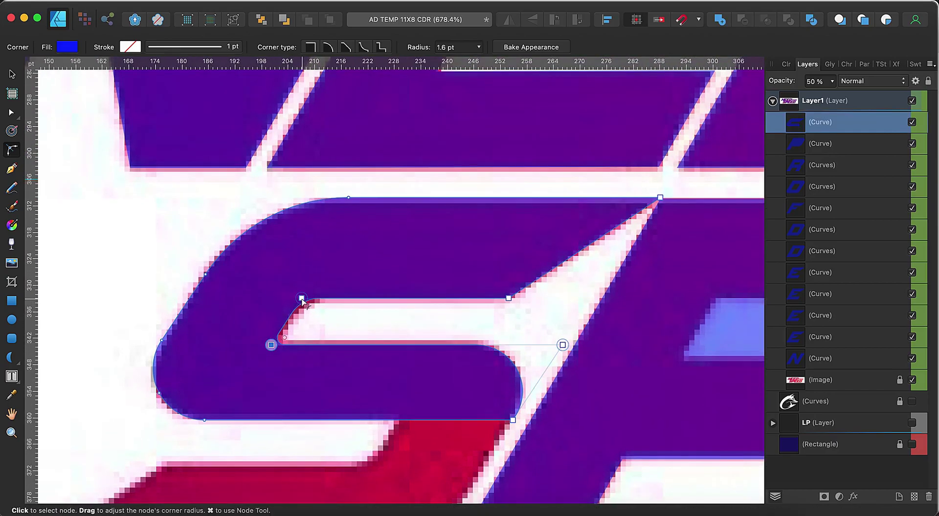
{"action": "key", "text": "Escape"}
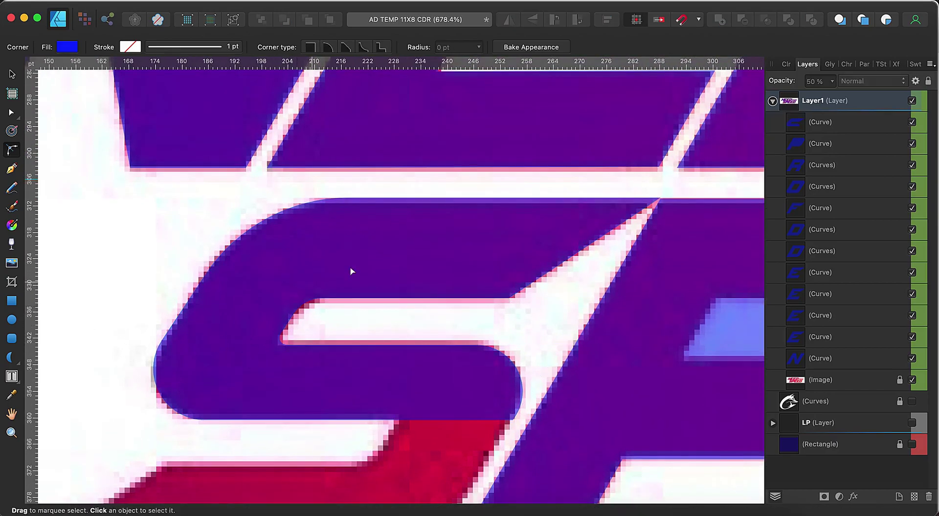
{"action": "left_click", "coordinate": [444, 268]}
Flip a copy of the S vertically and place it over the left S
{"action": "key", "text": "v"}
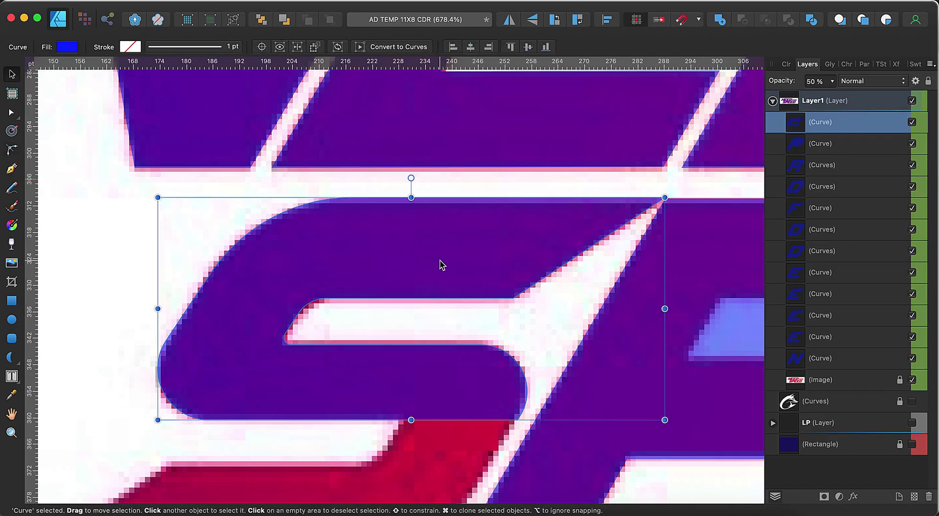
{"action": "left_click_drag", "start_coordinate": [440, 264], "coordinate": [432, 406]}
{"action": "scroll", "coordinate": [432, 406], "scroll_direction": "down", "scroll_amount": 5}
{"action": "scroll", "coordinate": [432, 406], "scroll_direction": "up", "scroll_amount": 5}
{"action": "left_click", "coordinate": [533, 21]}
{"action": "left_click_drag", "start_coordinate": [546, 354], "coordinate": [417, 353]}
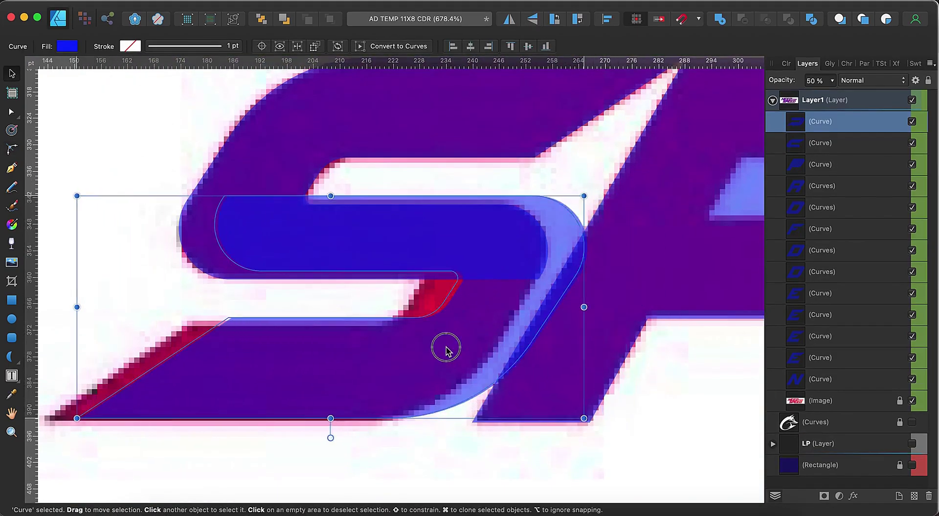
Trim the copy's top with a subtracted rectangle and merge both pieces into one S
{"action": "key", "text": "m"}
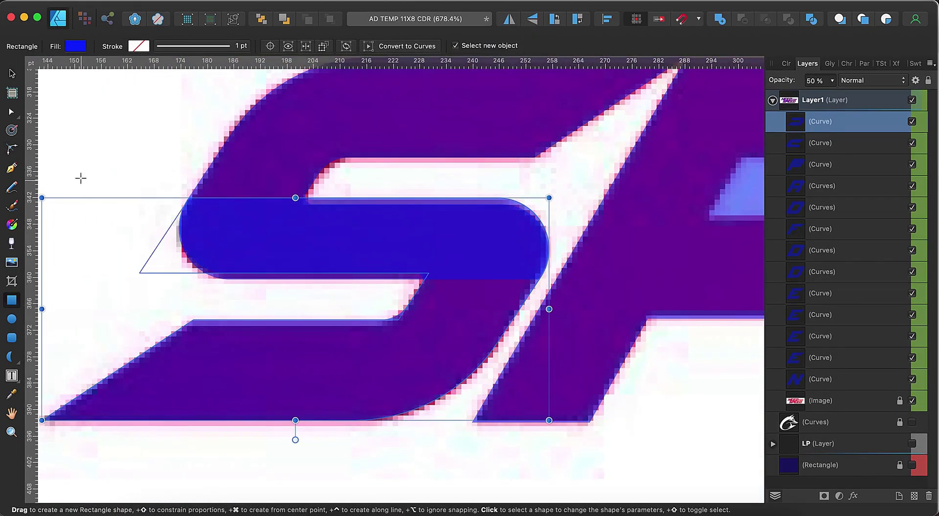
{"action": "left_click_drag", "start_coordinate": [79, 164], "coordinate": [400, 280]}
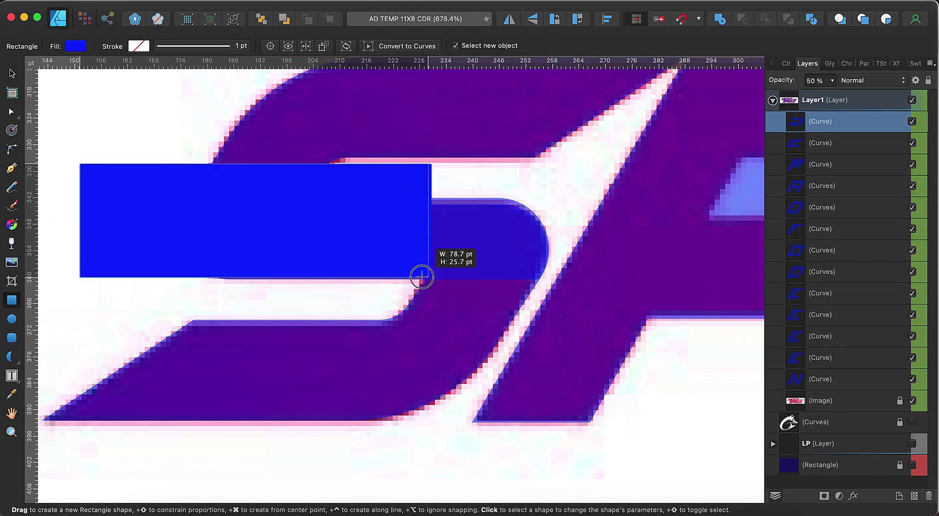
{"action": "left_click", "coordinate": [484, 266], "text": "shift"}
{"action": "key", "text": "super+alt+minus"}
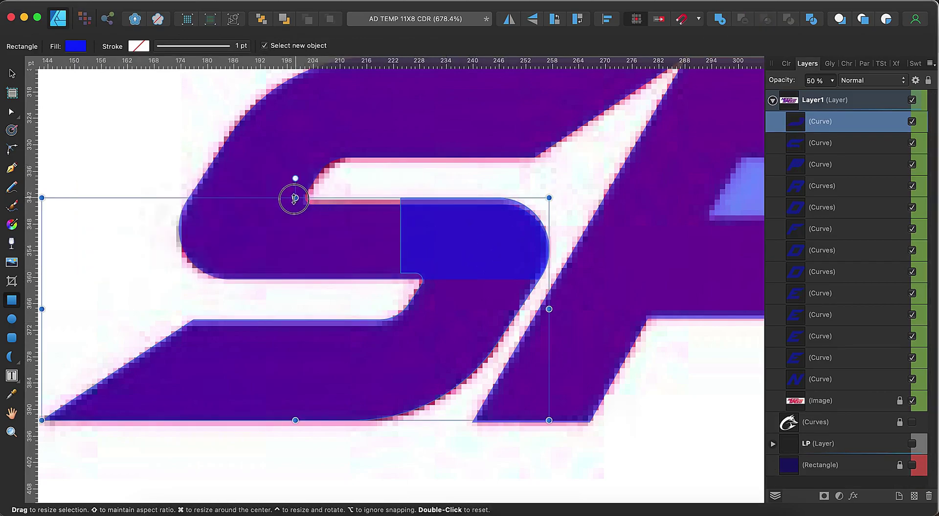
{"action": "left_click_drag", "start_coordinate": [295, 198], "coordinate": [293, 205]}
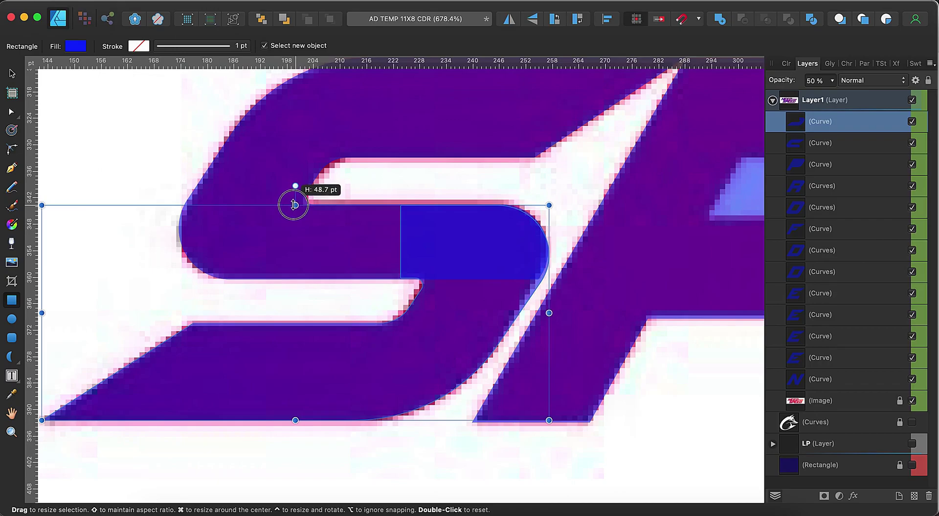
{"action": "left_click", "coordinate": [469, 244]}
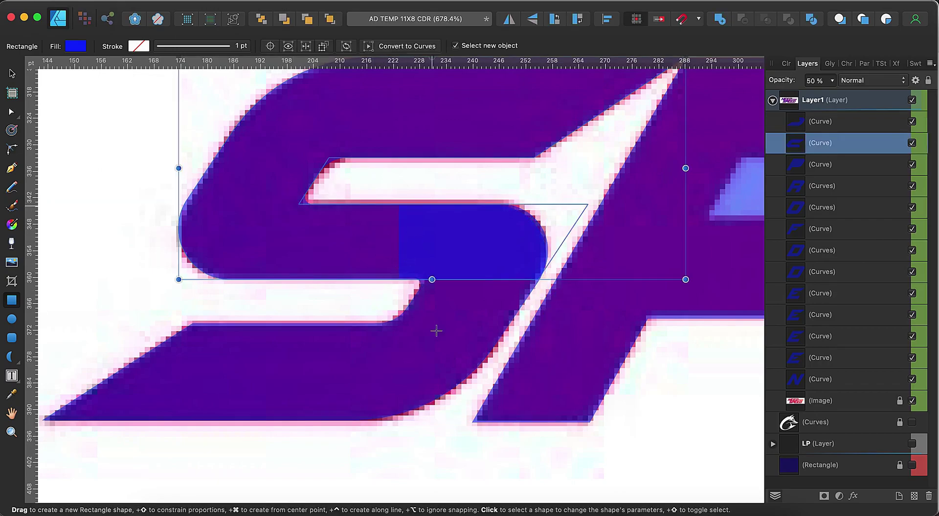
{"action": "left_click", "coordinate": [435, 329], "text": "shift"}
{"action": "key", "text": "super+alt+plus"}
{"action": "scroll", "coordinate": [527, 308], "scroll_direction": "down", "scroll_amount": 5}
Subtract a semi-transparent slanted rectangle, right corners rounded 3.5 pt, to open the P's counter
{"action": "scroll", "coordinate": [533, 252], "scroll_direction": "up", "scroll_amount": 5}
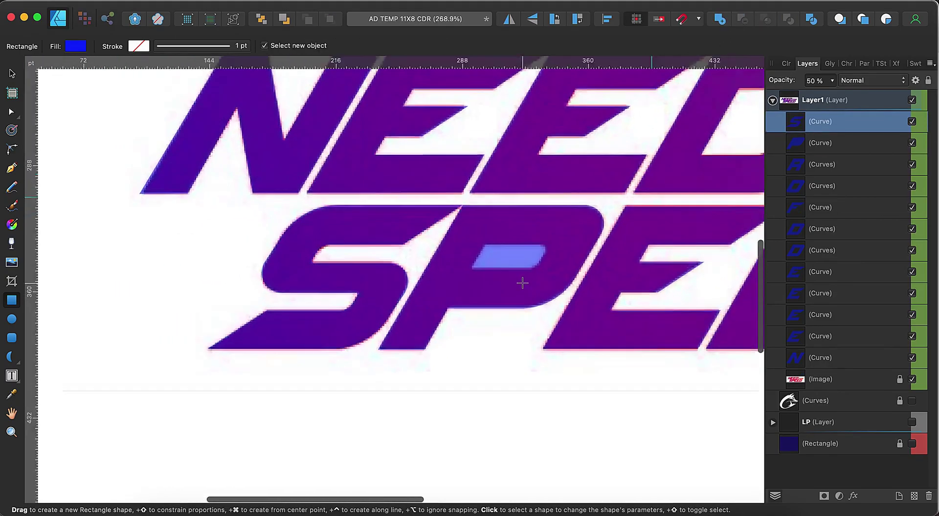
{"action": "scroll", "coordinate": [484, 220], "scroll_direction": "up", "scroll_amount": 5}
{"action": "mouse_move", "coordinate": [376, 187]}
{"action": "left_mouse_down"}
{"action": "mouse_move", "coordinate": [393, 238]}
{"action": "mouse_move", "coordinate": [594, 258]}
{"action": "left_mouse_up"}
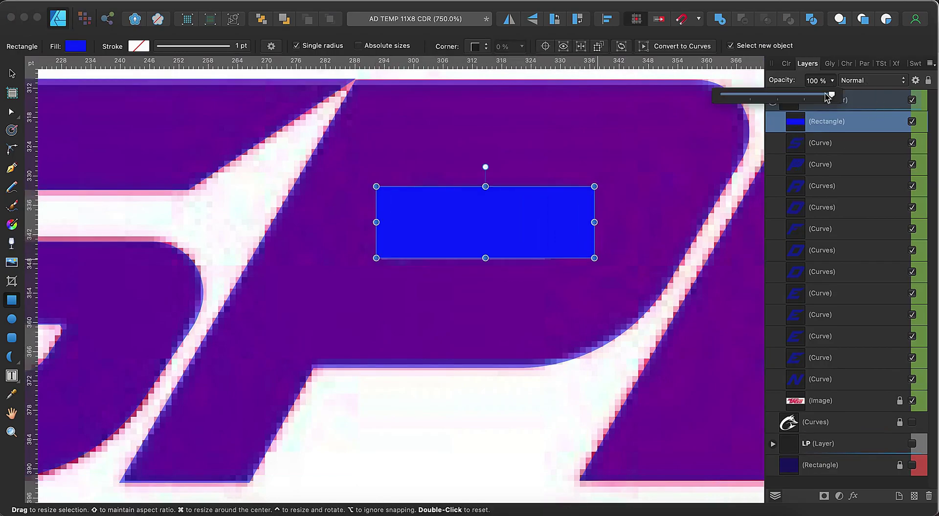
{"action": "key", "text": "4"}
{"action": "key", "text": "8"}
{"action": "left_click_drag", "start_coordinate": [485, 186], "coordinate": [526, 186]}
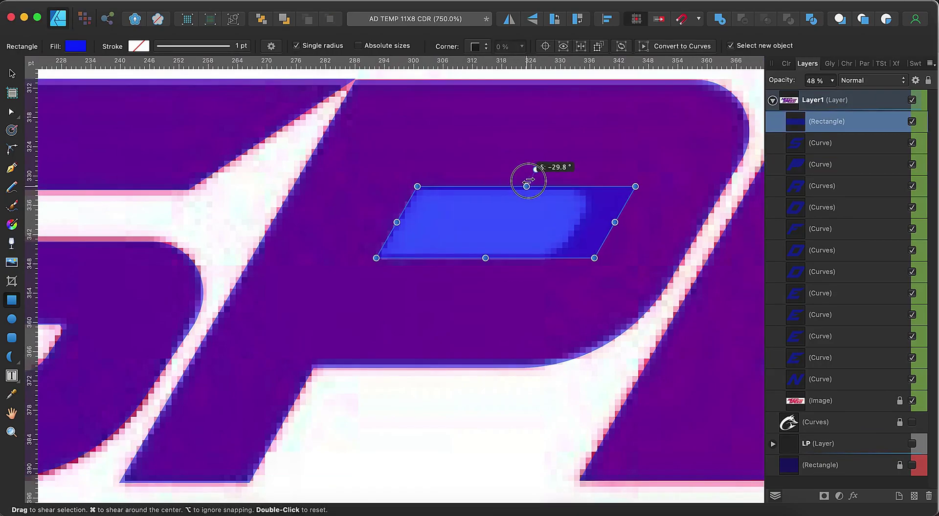
{"action": "key", "text": "c"}
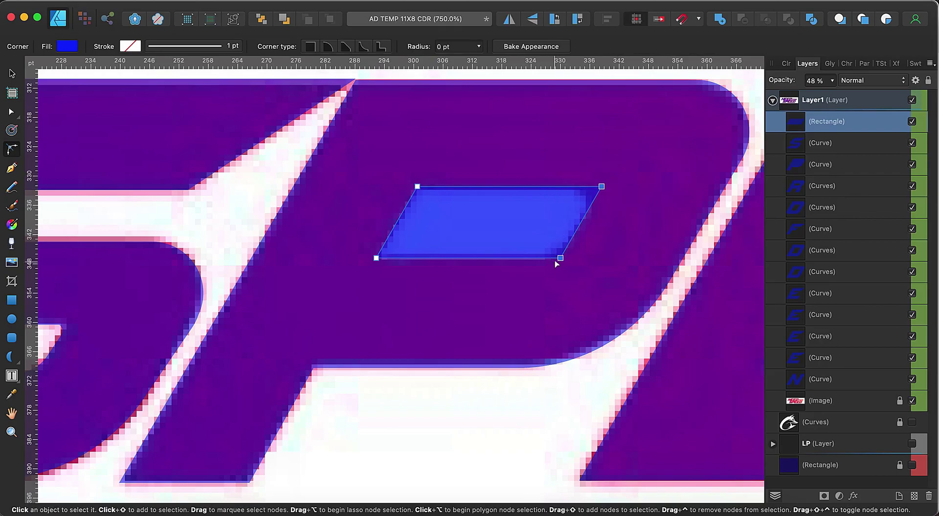
{"action": "left_click_drag", "start_coordinate": [555, 263], "coordinate": [551, 242]}
{"action": "left_click", "coordinate": [827, 164], "text": "super"}
{"action": "left_click", "coordinate": [742, 19]}
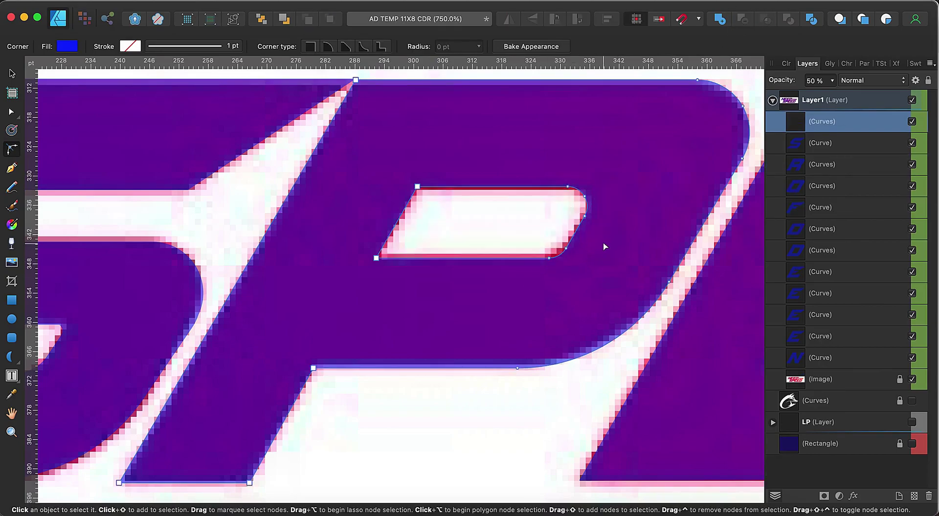
{"action": "key", "text": "super+0"}
{"action": "left_click", "coordinate": [839, 360]}
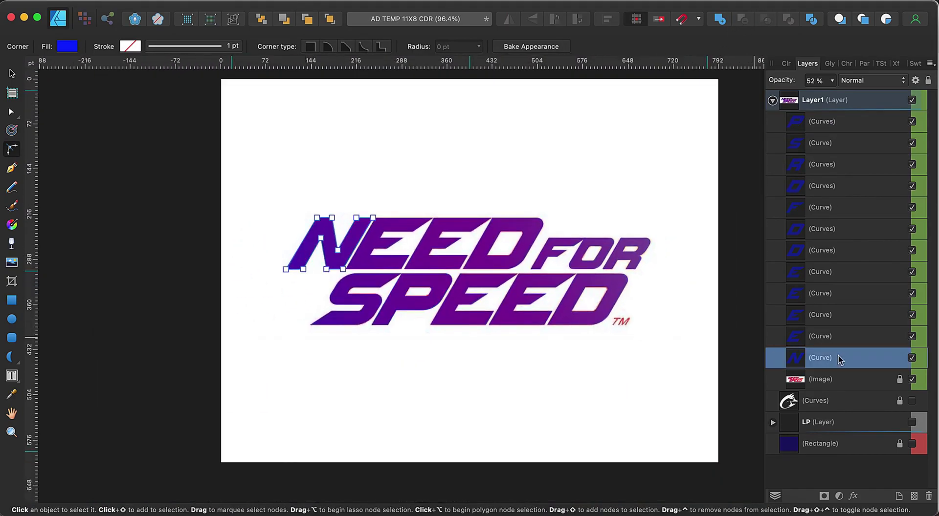
Move the red reference logo up, then drag each blue letter into the SPEED row below it
{"action": "left_click", "coordinate": [898, 386]}
{"action": "key", "text": "v"}
{"action": "left_click_drag", "start_coordinate": [509, 215], "coordinate": [508, 95]}
{"action": "left_click", "coordinate": [587, 301]}
{"action": "left_click_drag", "start_coordinate": [586, 301], "coordinate": [601, 404]}
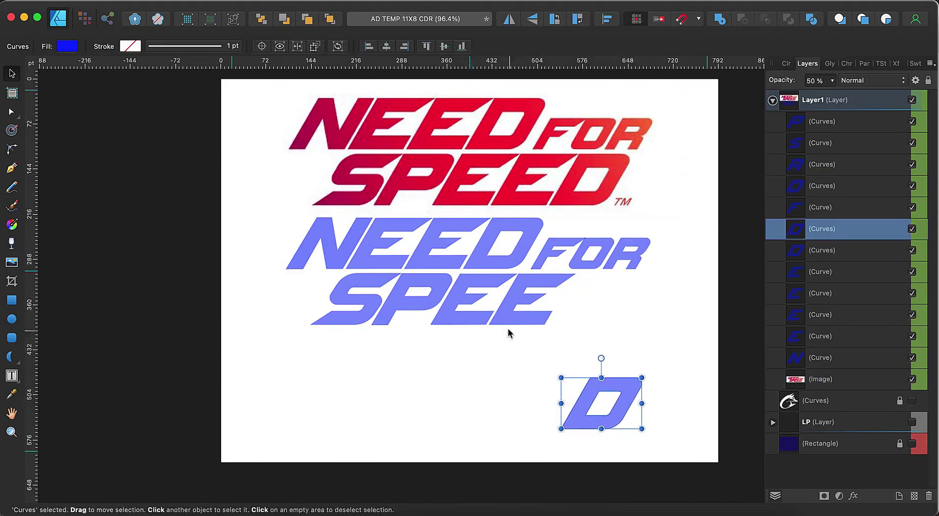
{"action": "left_click_drag", "start_coordinate": [523, 299], "coordinate": [518, 406]}
{"action": "left_click_drag", "start_coordinate": [459, 299], "coordinate": [442, 364]}
{"action": "left_click_drag", "start_coordinate": [347, 299], "coordinate": [294, 362]}
{"action": "left_click_drag", "start_coordinate": [391, 300], "coordinate": [371, 365]}
{"action": "left_click_drag", "start_coordinate": [317, 244], "coordinate": [264, 357]}
{"action": "left_click_drag", "start_coordinate": [435, 245], "coordinate": [487, 318]}
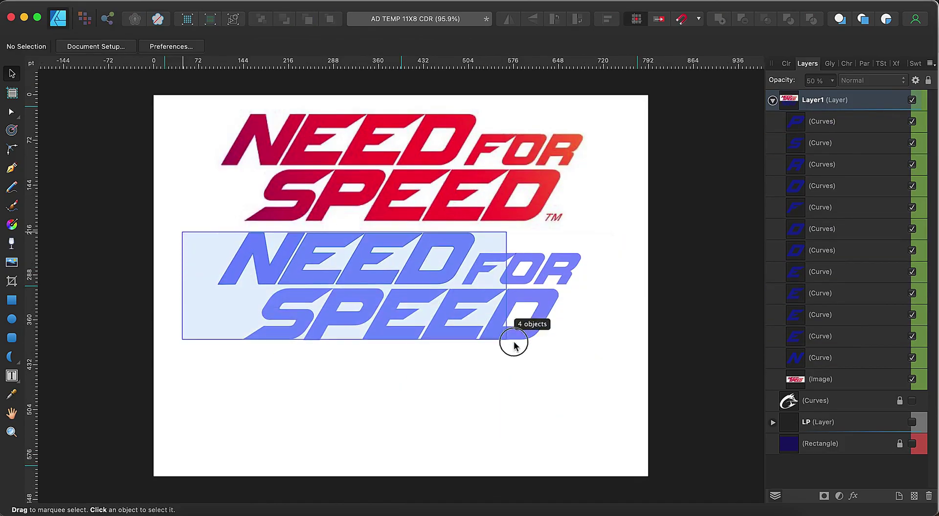
Select all the blue NEED FOR SPEED letters and group them
{"action": "left_click_drag", "start_coordinate": [513, 345], "coordinate": [590, 357]}
{"action": "right_click", "coordinate": [781, 248]}
{"action": "left_click", "coordinate": [809, 415]}
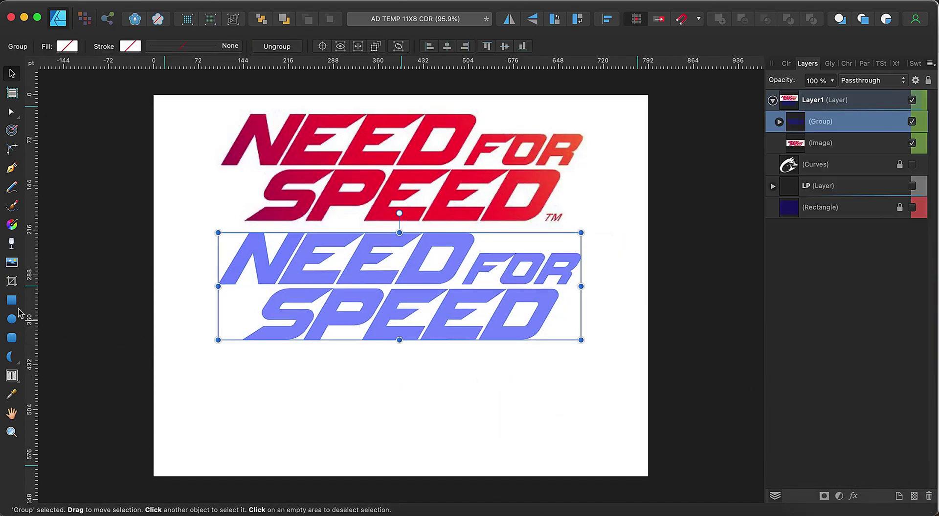
Apply a linear gradient diagonally across the letter group
{"action": "key", "text": "g"}
{"action": "left_click_drag", "start_coordinate": [241, 247], "coordinate": [419, 287]}
{"action": "left_click_drag", "start_coordinate": [238, 320], "coordinate": [557, 250]}
{"action": "left_click", "coordinate": [209, 46]}
{"action": "left_click_drag", "start_coordinate": [367, 63], "coordinate": [728, 143]}
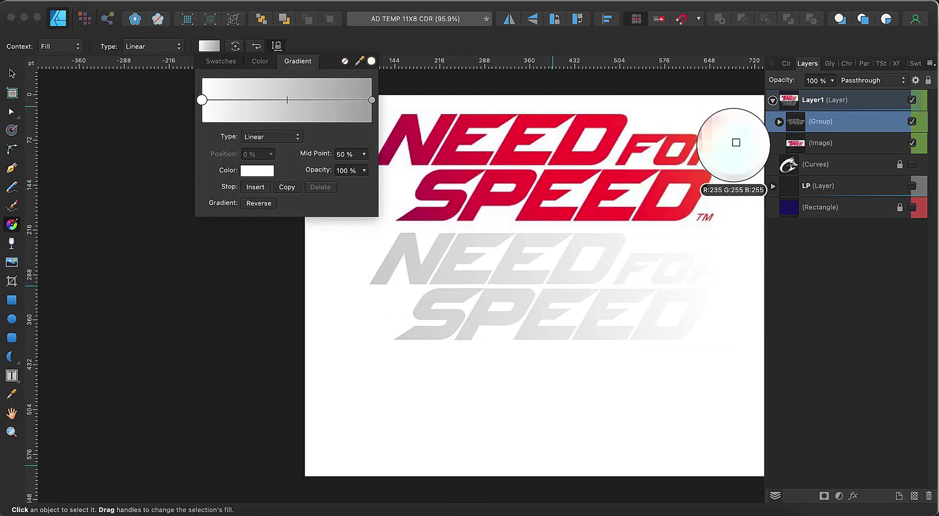
Sample magenta for the end stop and orange-red for the start stop from the reference logo
{"action": "left_click", "coordinate": [257, 171]}
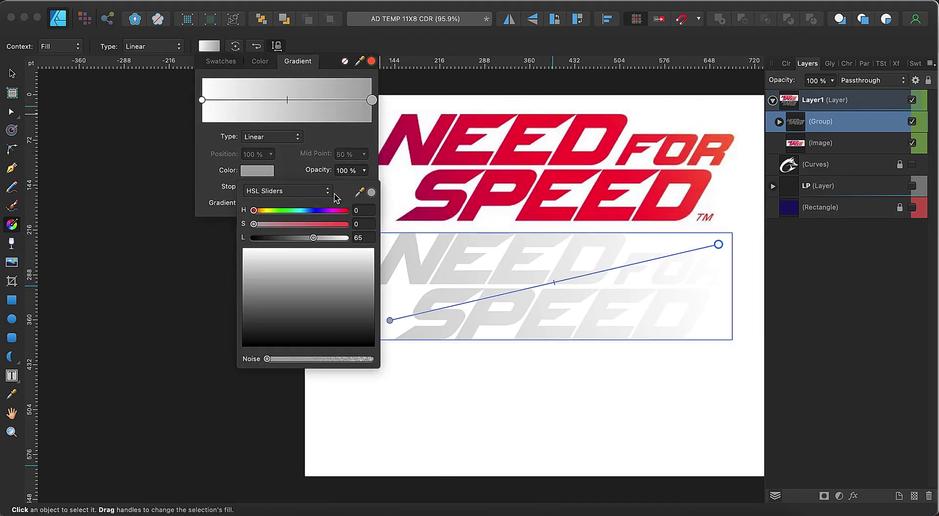
{"action": "left_click_drag", "start_coordinate": [357, 194], "coordinate": [380, 159]}
{"action": "left_click", "coordinate": [371, 194]}
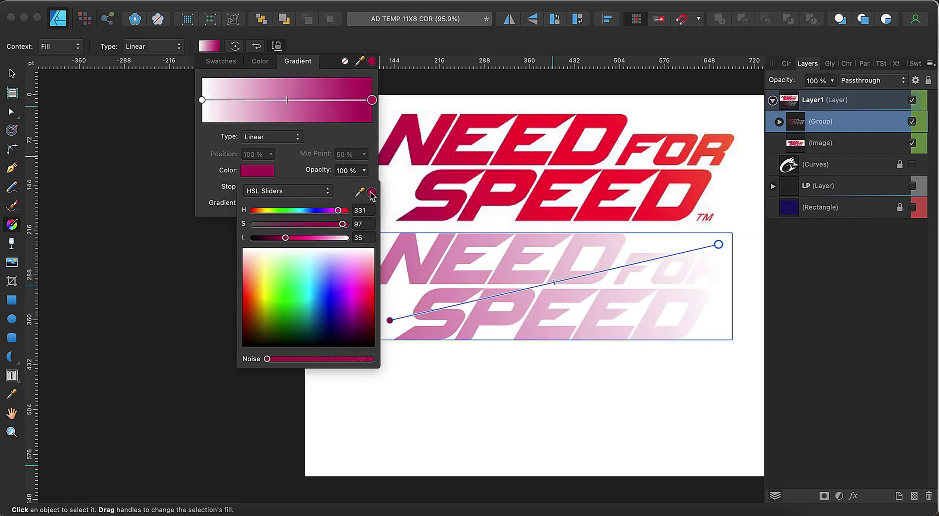
{"action": "left_click", "coordinate": [201, 100]}
{"action": "left_click", "coordinate": [258, 170]}
{"action": "left_click_drag", "start_coordinate": [360, 192], "coordinate": [733, 136]}
{"action": "left_click", "coordinate": [370, 193]}
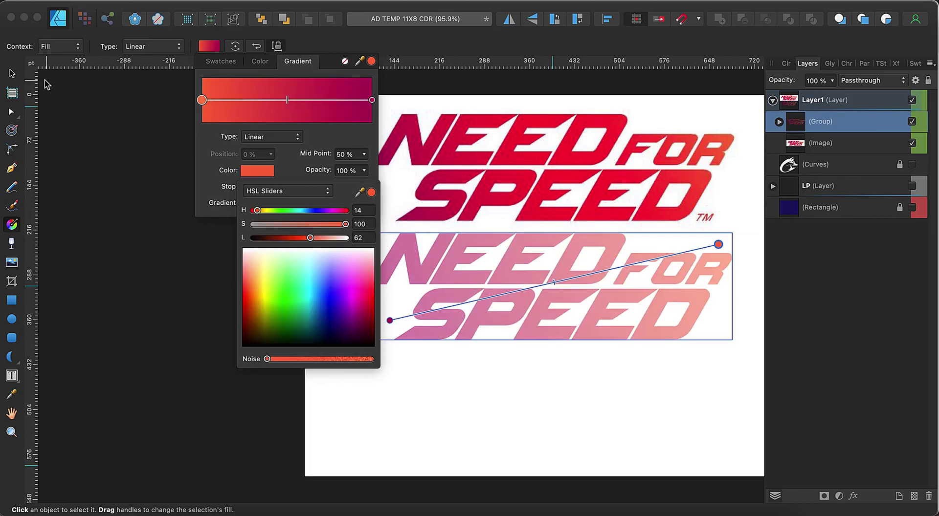
{"action": "key", "text": "v"}
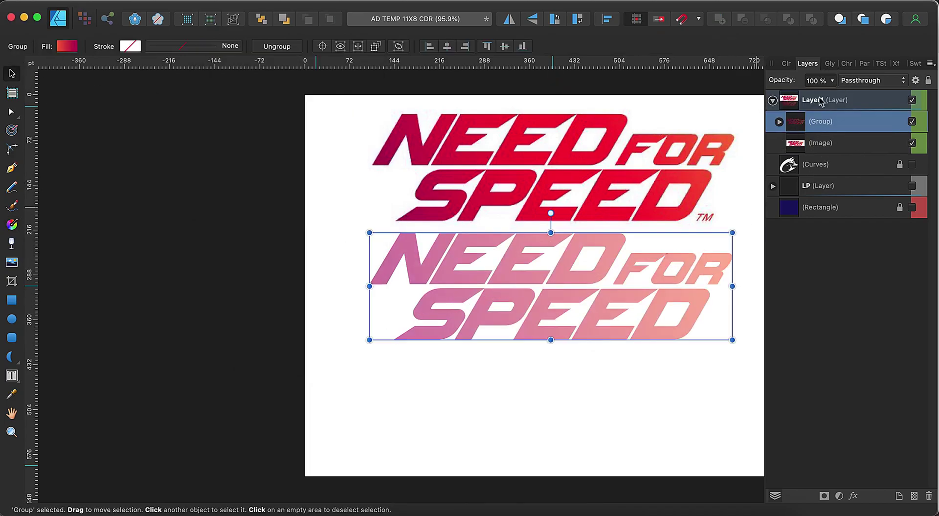
{"action": "left_click", "coordinate": [832, 80]}
Select all twelve letters inside the group and set their opacity to 100%
{"action": "left_click", "coordinate": [586, 370]}
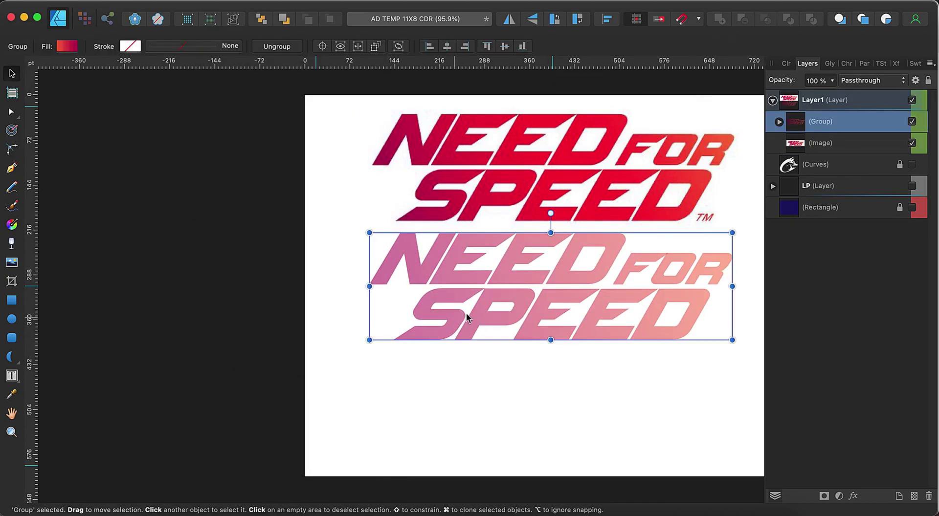
{"action": "double_click", "coordinate": [468, 319]}
{"action": "left_click_drag", "start_coordinate": [623, 298], "coordinate": [441, 330]}
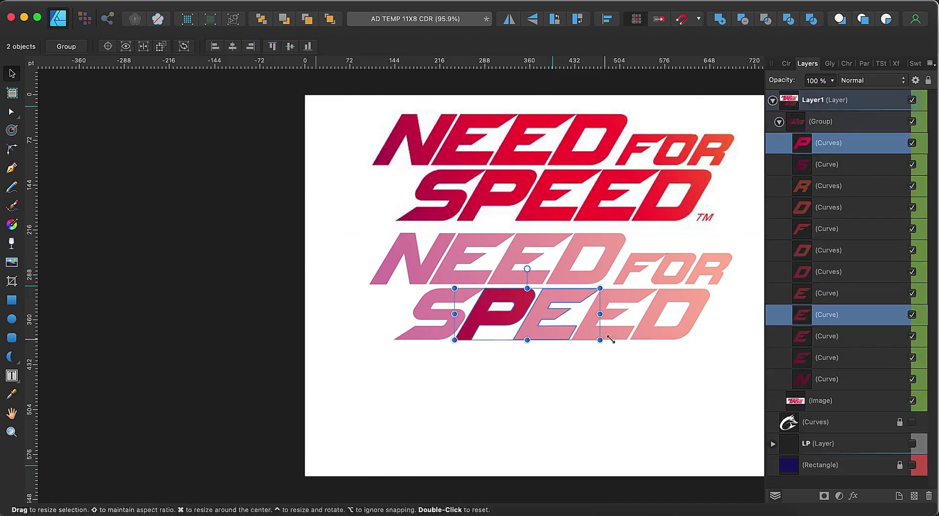
{"action": "left_click", "coordinate": [630, 277], "text": "shift"}
{"action": "left_click", "coordinate": [670, 274], "text": "shift"}
{"action": "left_click", "coordinate": [700, 280], "text": "shift"}
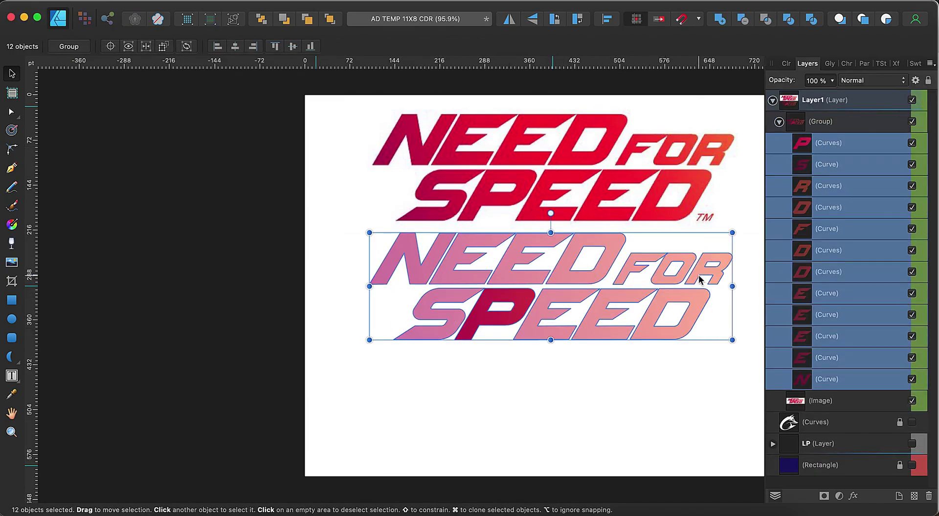
{"action": "left_click", "coordinate": [619, 410]}
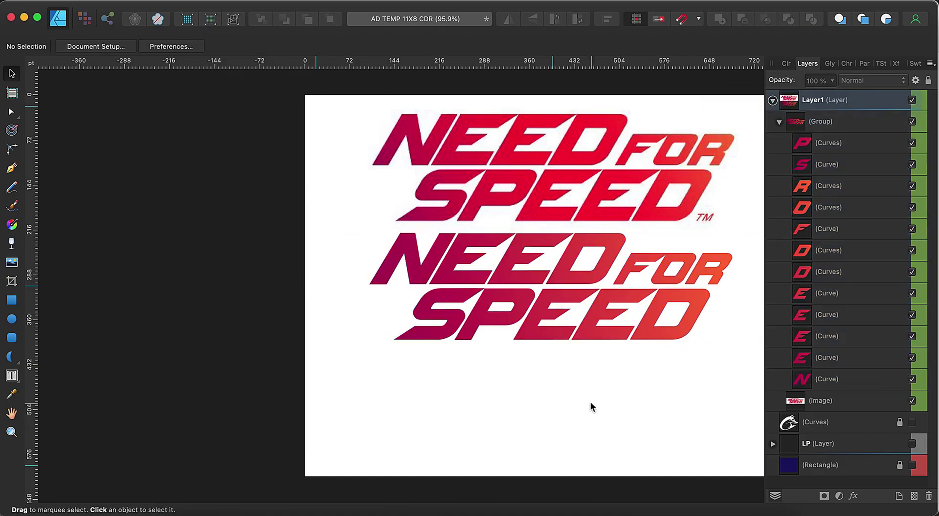
Delete the reference logo image and clear the selection
{"action": "left_click", "coordinate": [698, 233]}
{"action": "scroll", "coordinate": [583, 253], "scroll_direction": "up", "scroll_amount": 5}
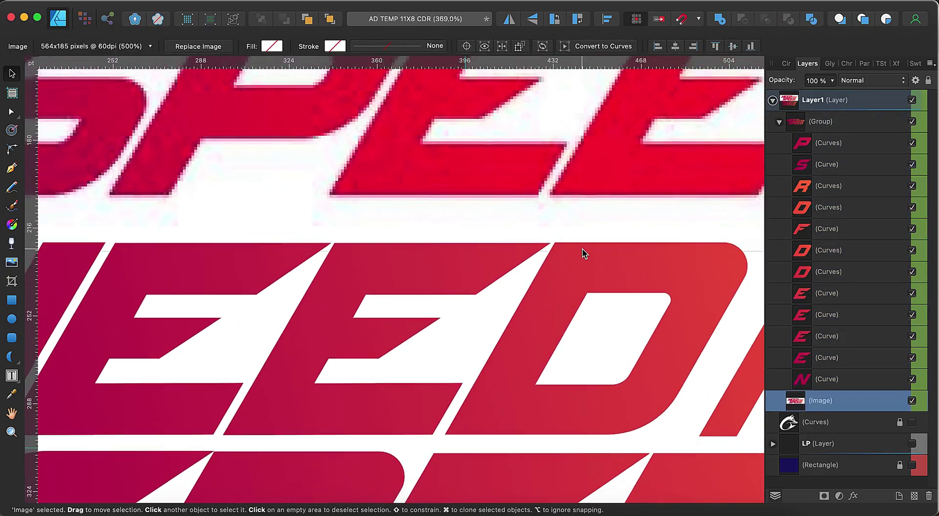
{"action": "scroll", "coordinate": [584, 252], "scroll_direction": "down", "scroll_amount": 4}
{"action": "key", "text": "super+0"}
{"action": "right_click", "coordinate": [490, 199]}
{"action": "left_click", "coordinate": [607, 206]}
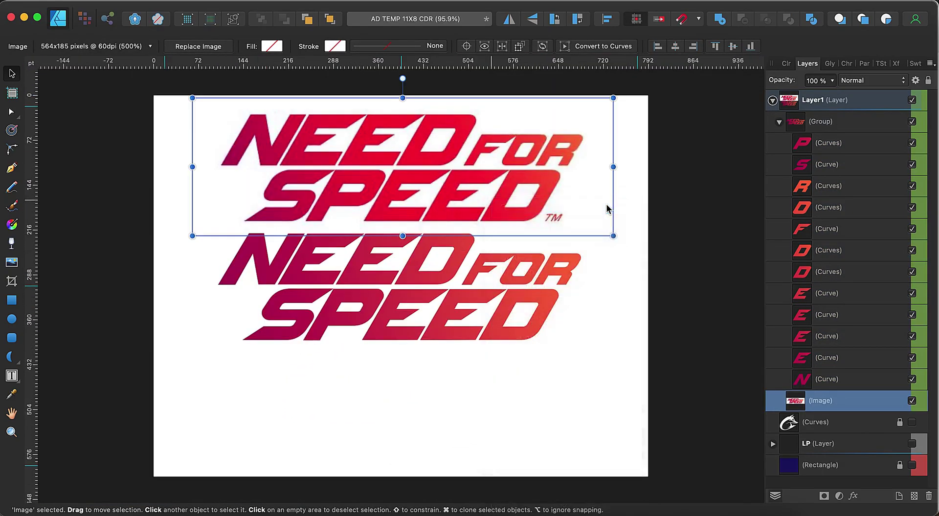
{"action": "left_click", "coordinate": [470, 297]}
{"action": "left_click_drag", "start_coordinate": [399, 233], "coordinate": [398, 477]}
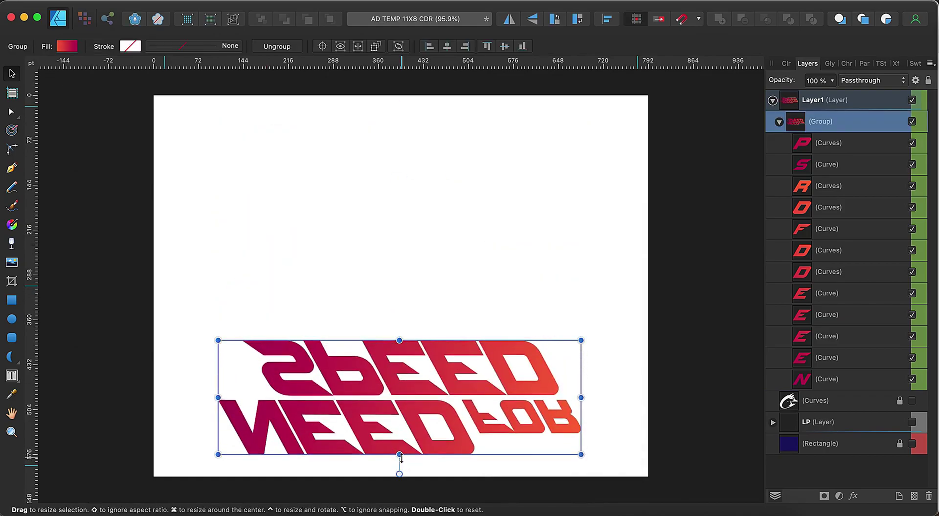
{"action": "key", "text": "super+z"}
{"action": "double_click", "coordinate": [348, 327]}
{"action": "left_click_drag", "start_coordinate": [344, 340], "coordinate": [339, 438]}
{"action": "left_click_drag", "start_coordinate": [384, 365], "coordinate": [597, 363]}
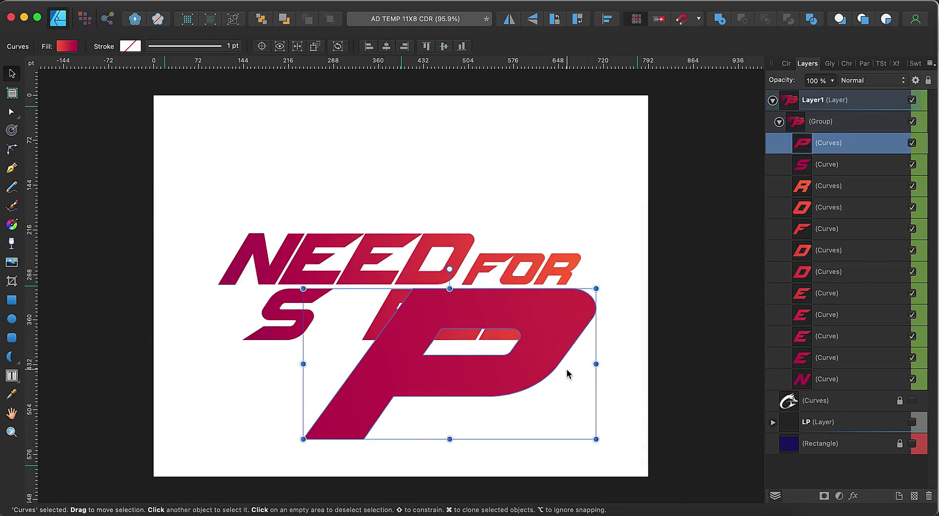
{"action": "key", "text": "super+z"}
{"action": "key", "text": "super+z"}
{"action": "left_click", "coordinate": [343, 259]}
{"action": "double_click", "coordinate": [342, 259]}
{"action": "mouse_move", "coordinate": [365, 235]}
{"action": "left_mouse_down"}
{"action": "mouse_move", "coordinate": [350, 168]}
{"action": "mouse_move", "coordinate": [519, 173]}
{"action": "mouse_move", "coordinate": [390, 173]}
{"action": "left_mouse_up"}
{"action": "left_click_drag", "start_coordinate": [319, 264], "coordinate": [428, 346]}
{"action": "key", "text": "super+z"}
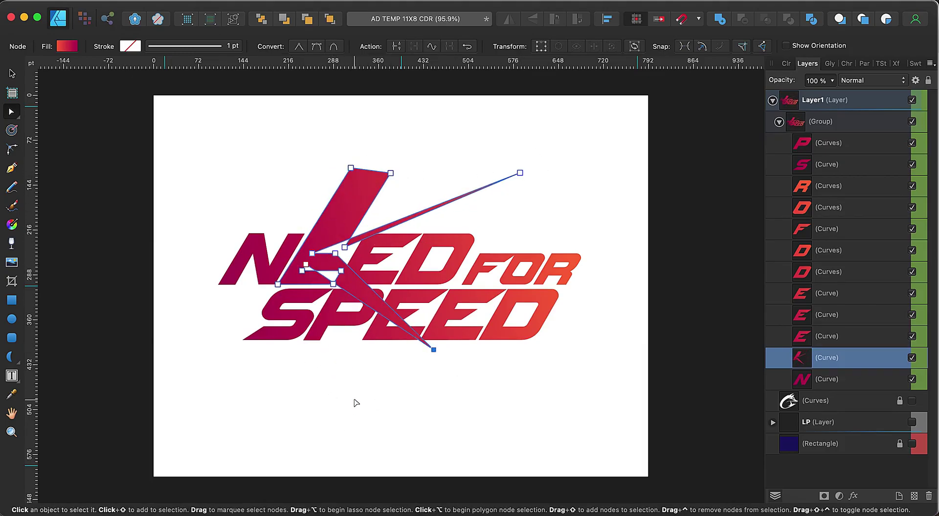
{"action": "key", "text": "super+z"}
{"action": "left_click", "coordinate": [437, 418]}
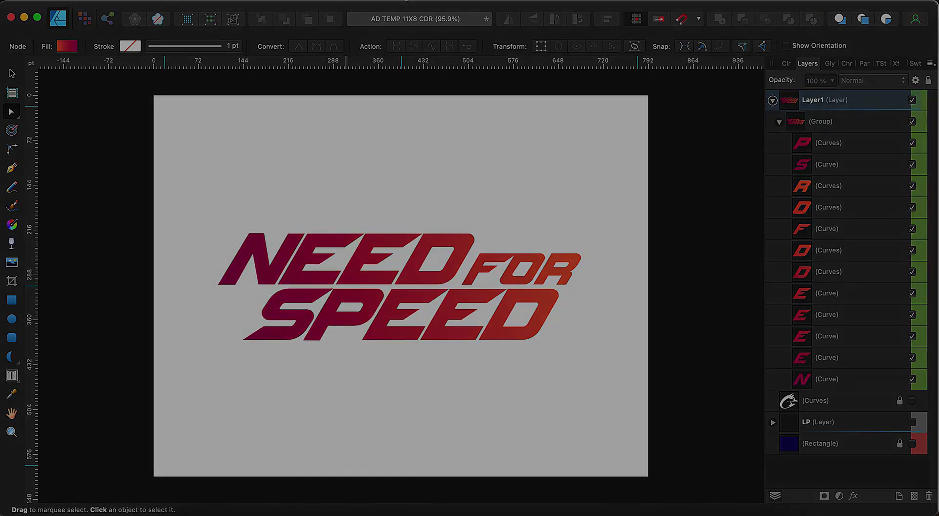